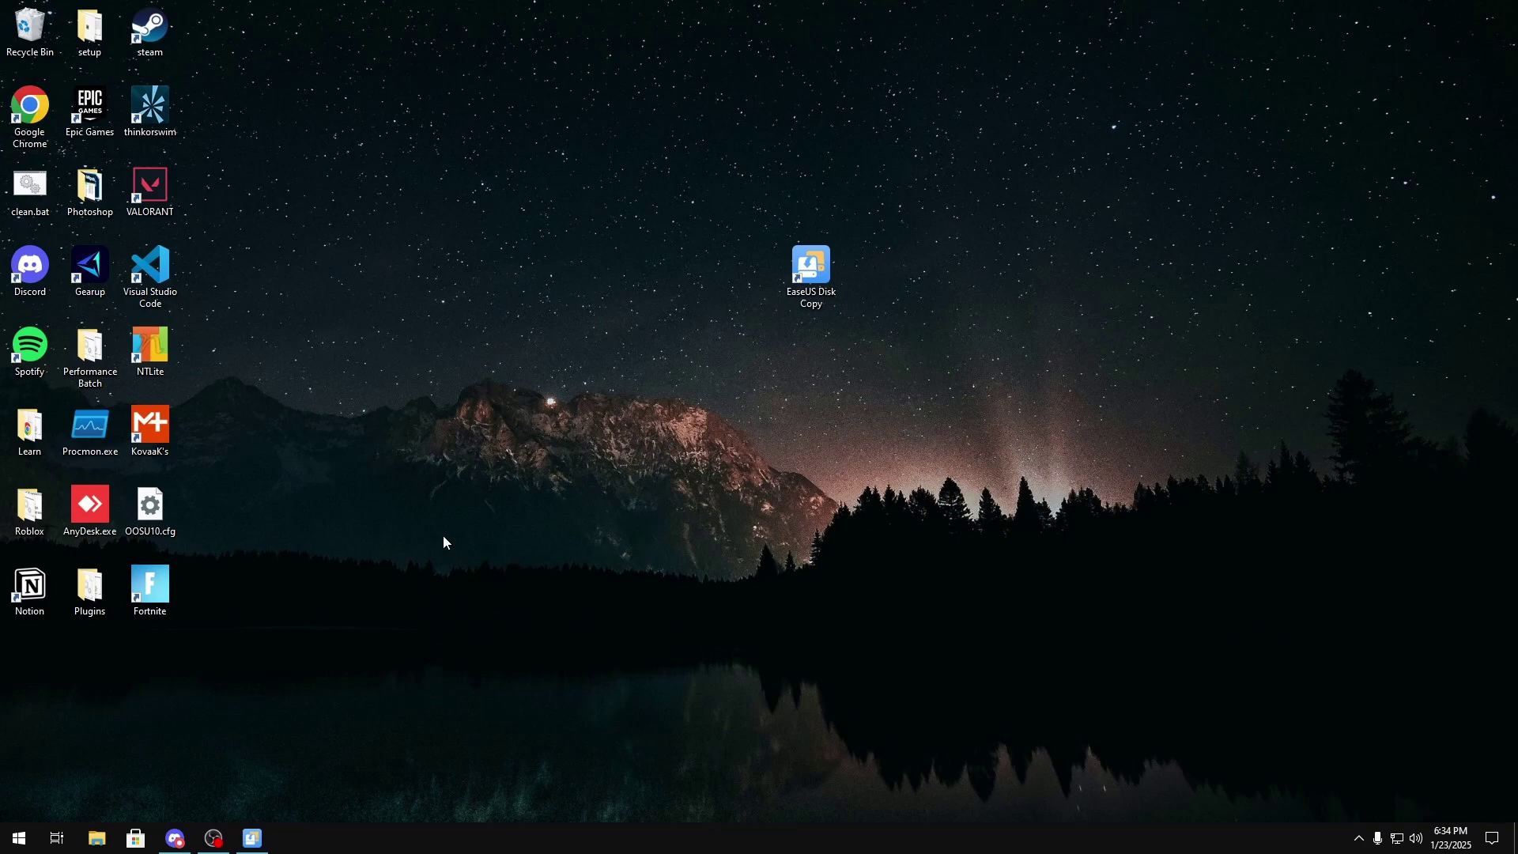
# - Launch Disk Management from the Win+X menu and enlarge its window to show Disk 2
pyautogui.rightClick(17, 839)
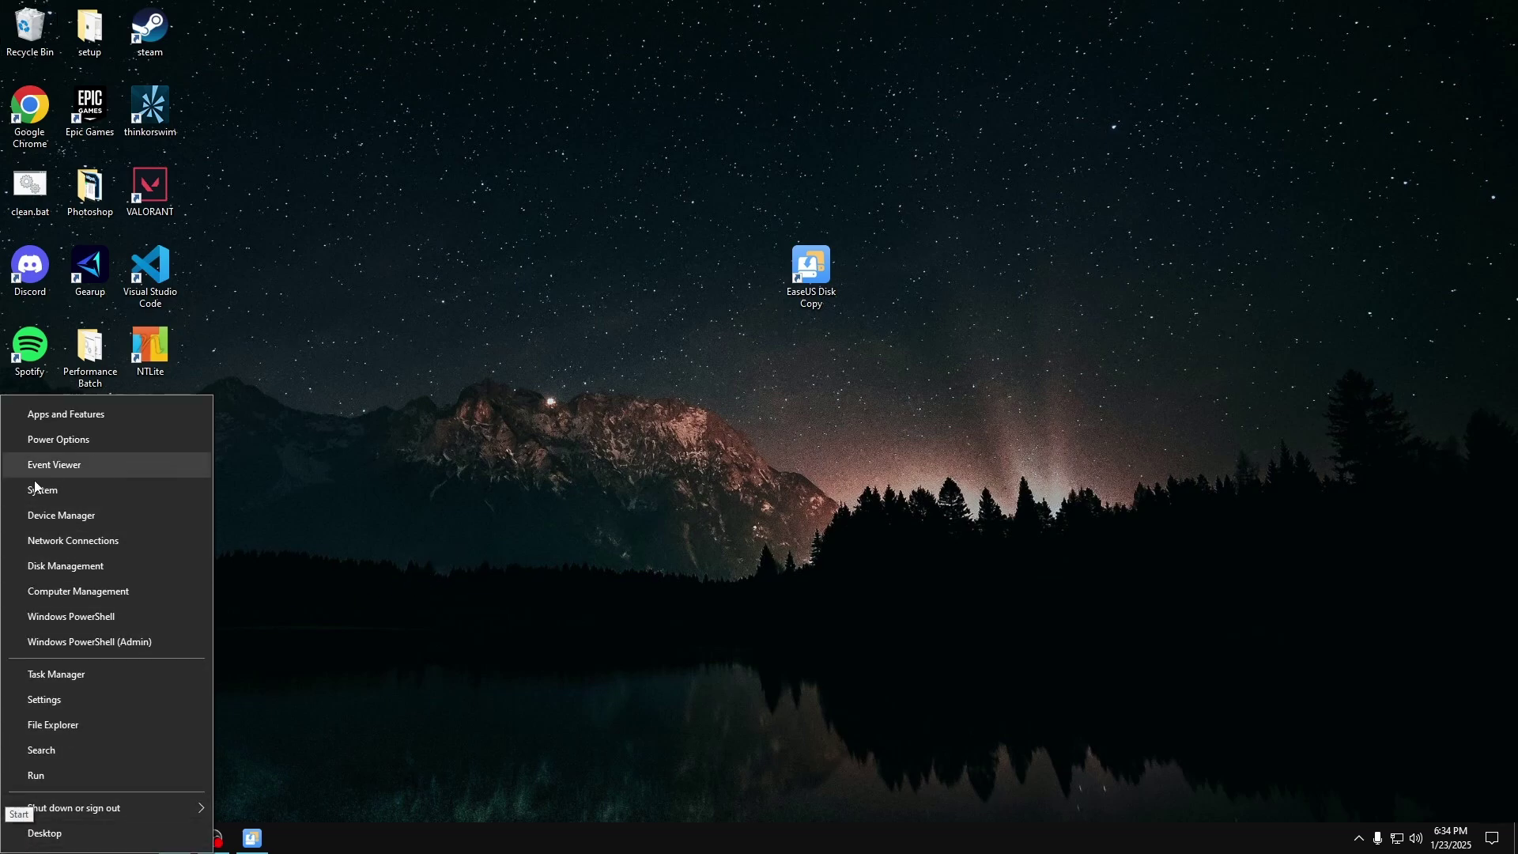
pyautogui.click(74, 566)
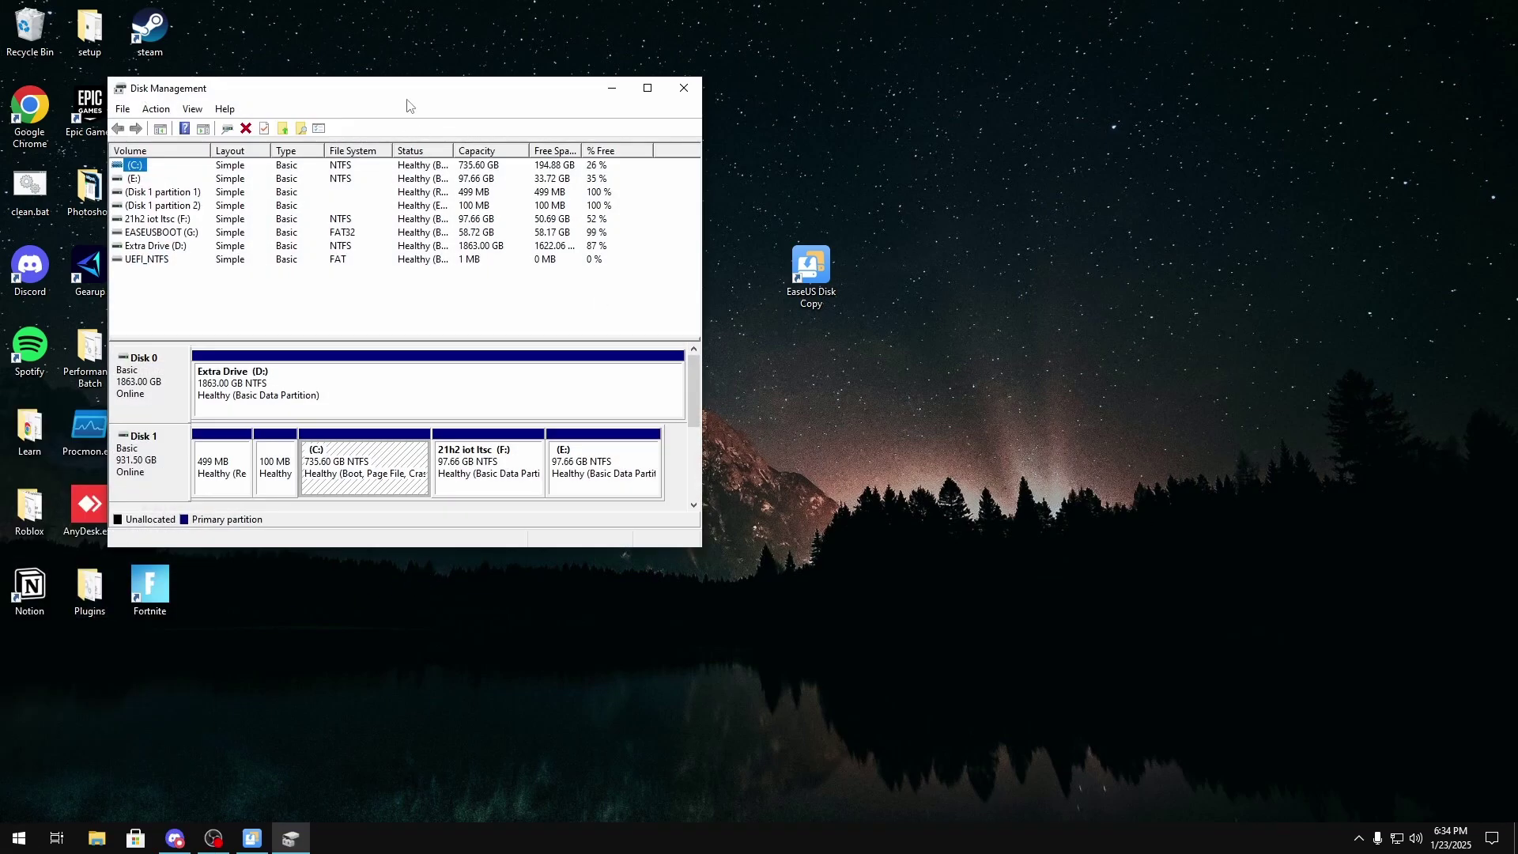
pyautogui.moveTo(407, 97); pyautogui.dragTo(568, 89)
pyautogui.moveTo(877, 543); pyautogui.dragTo(1238, 698)
pyautogui.moveTo(497, 91); pyautogui.dragTo(532, 81)
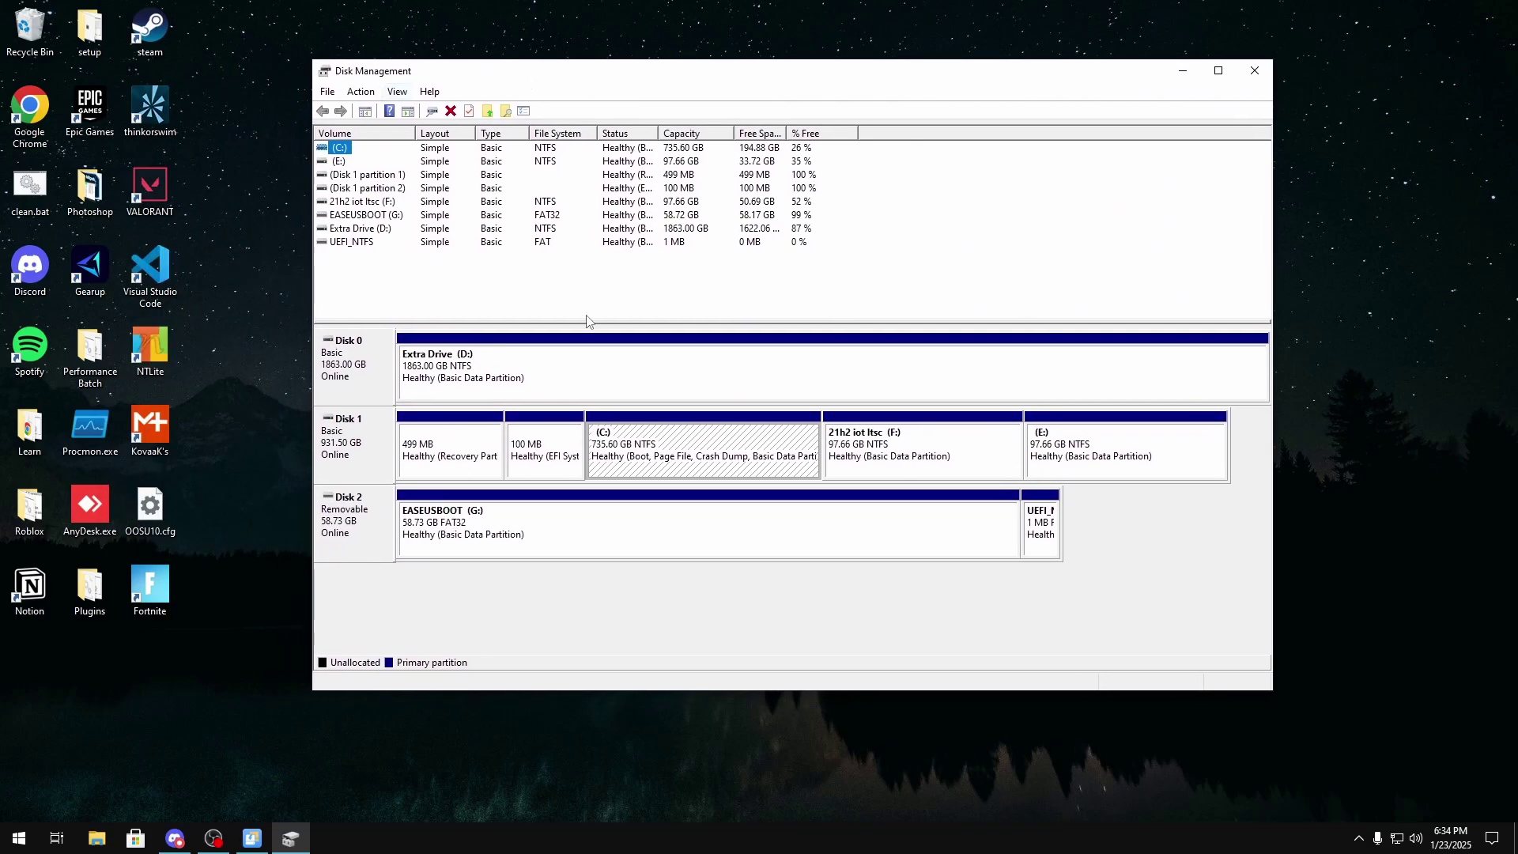
# - Inspect Disk 0, Disk 1 and the removable Disk 2 in turn
pyautogui.click(510, 624)
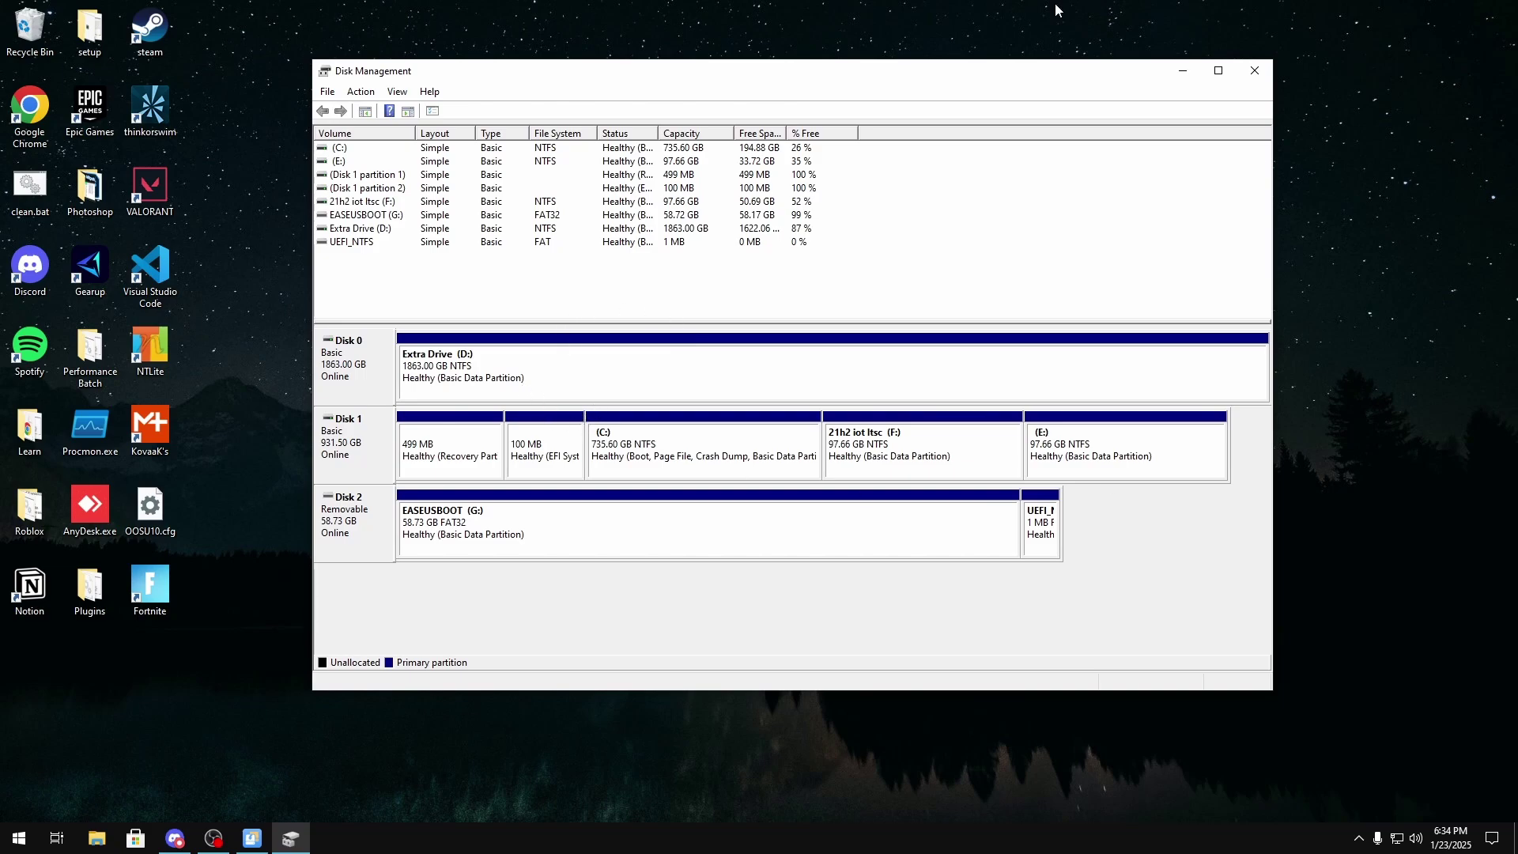
pyautogui.click(352, 373)
pyautogui.click(348, 510)
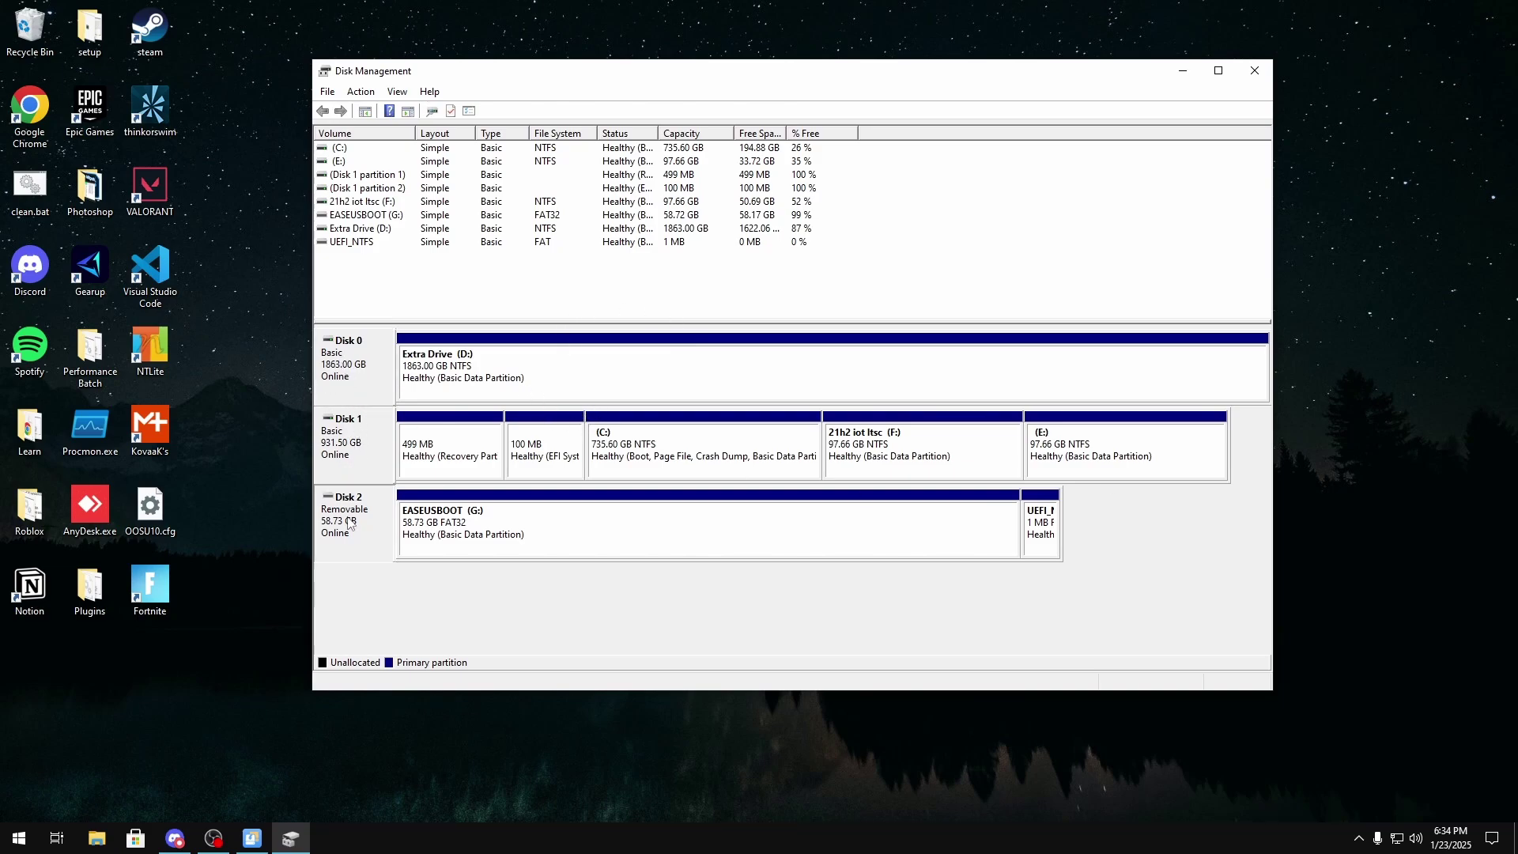
pyautogui.click(351, 350)
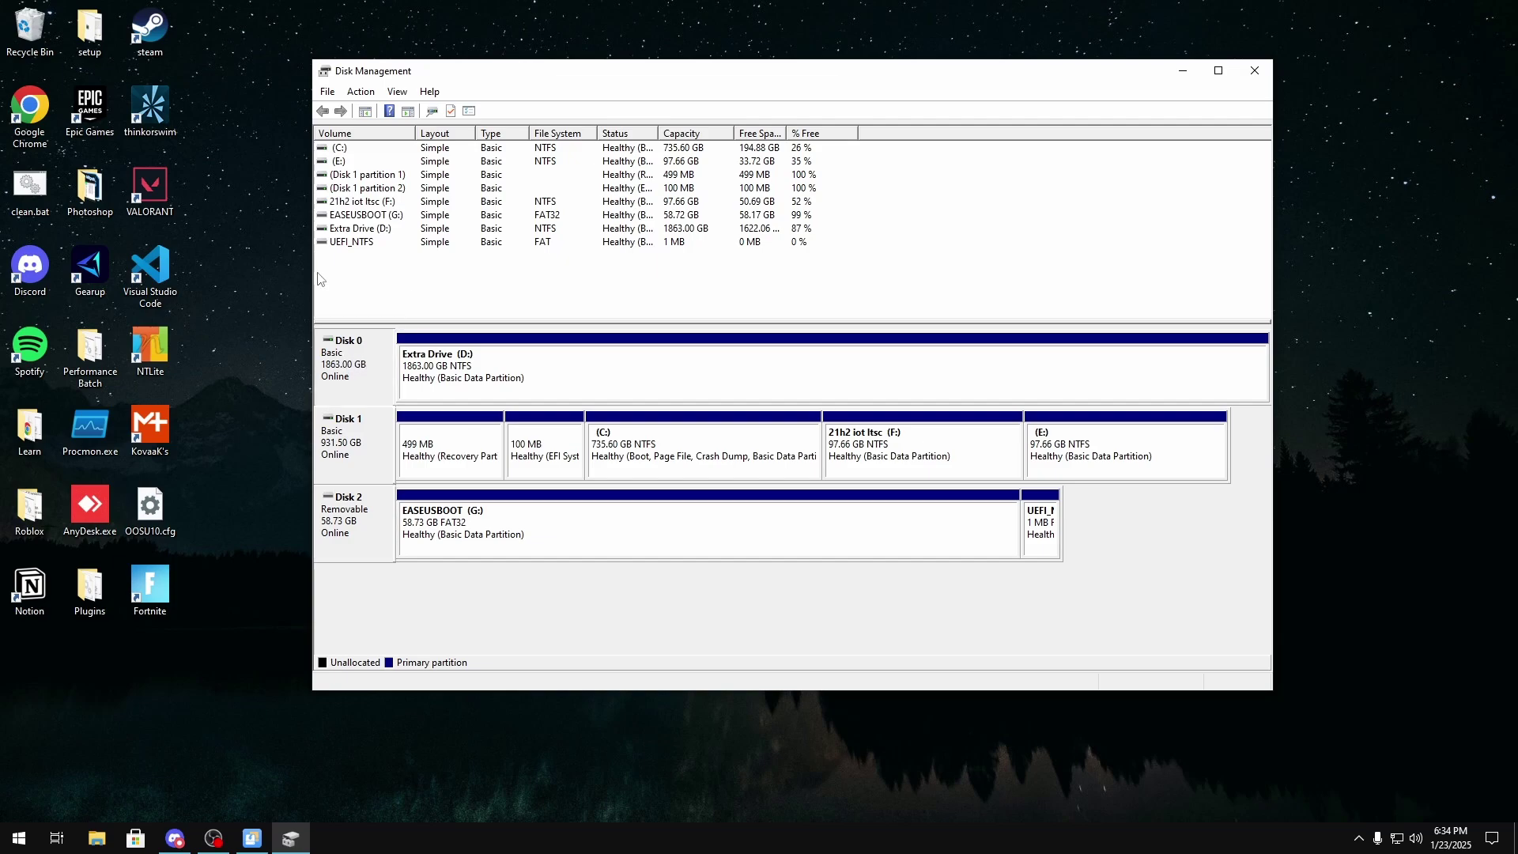
pyautogui.click(351, 438)
pyautogui.click(356, 522)
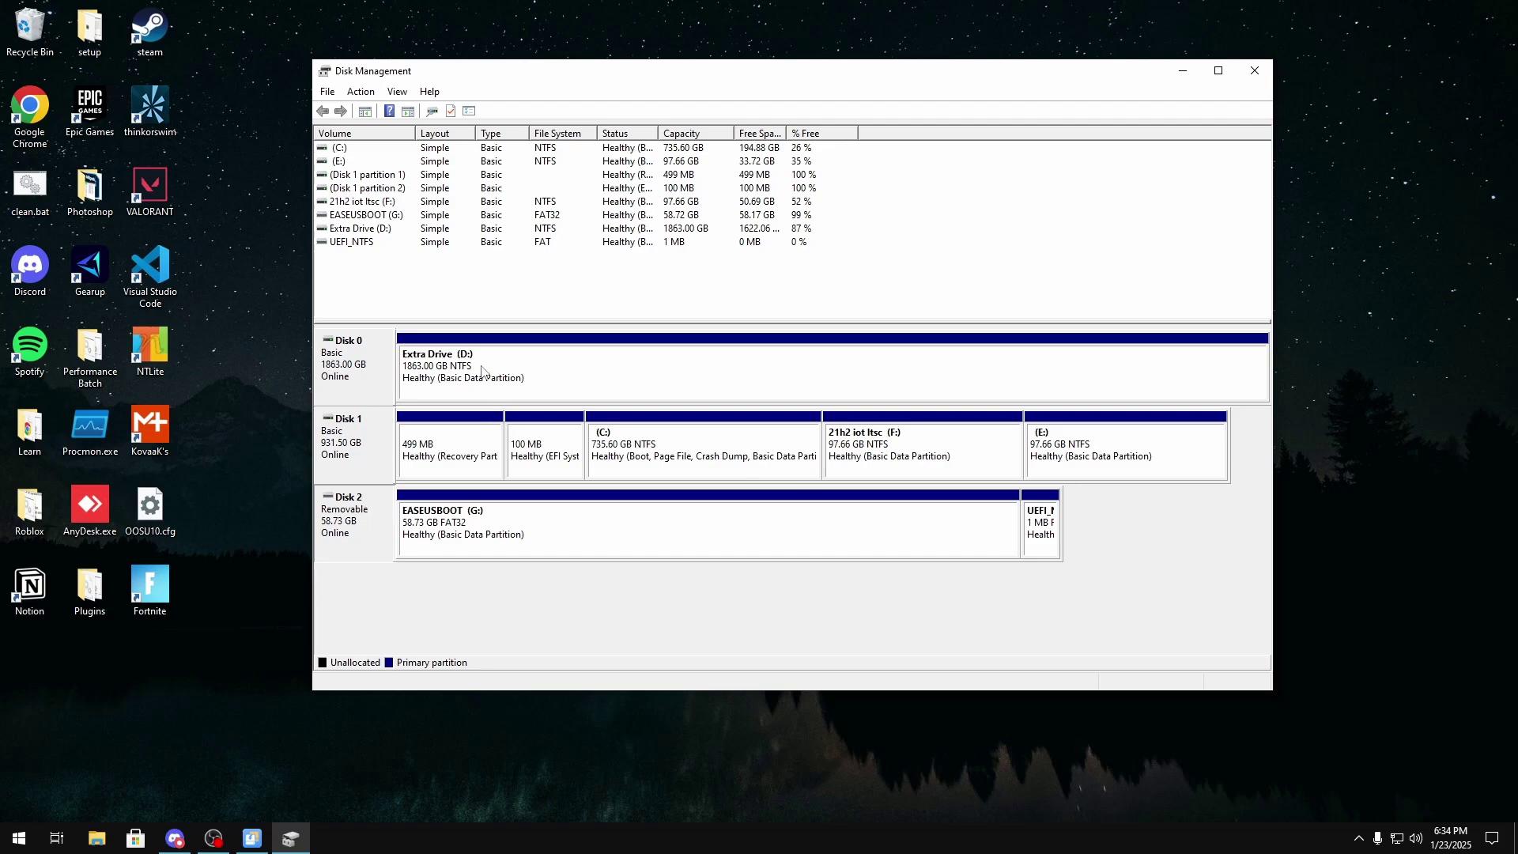
# - Select each partition: Extra Drive (D:), 499 MB, 100 MB, C:, E: and 21h2 iot ltsc (F:)
pyautogui.click(483, 371)
pyautogui.click(460, 454)
pyautogui.click(546, 452)
pyautogui.click(816, 450)
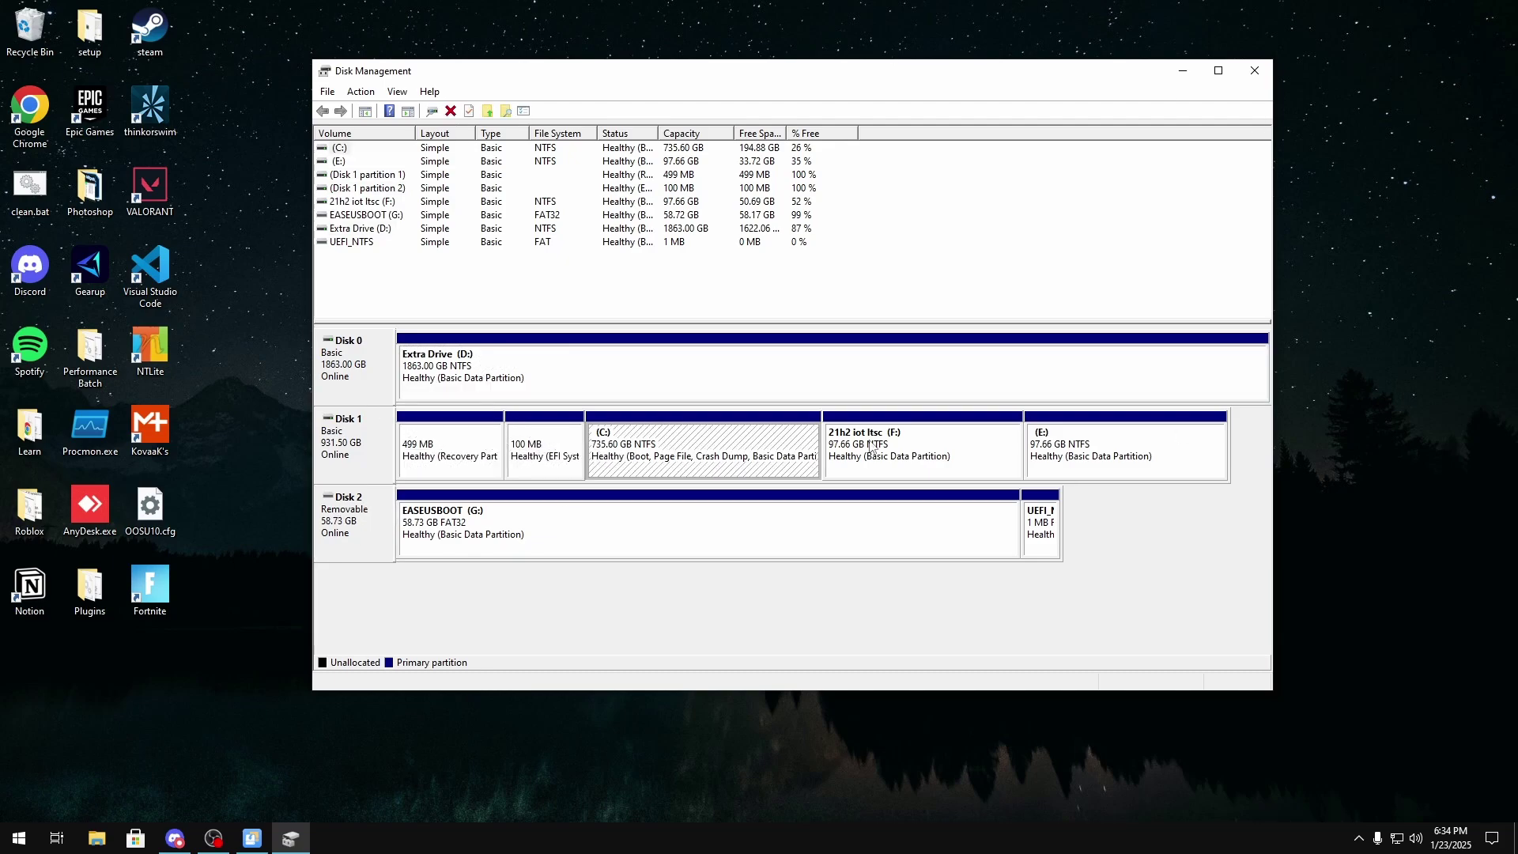
pyautogui.click(872, 447)
pyautogui.click(1088, 444)
pyautogui.click(869, 447)
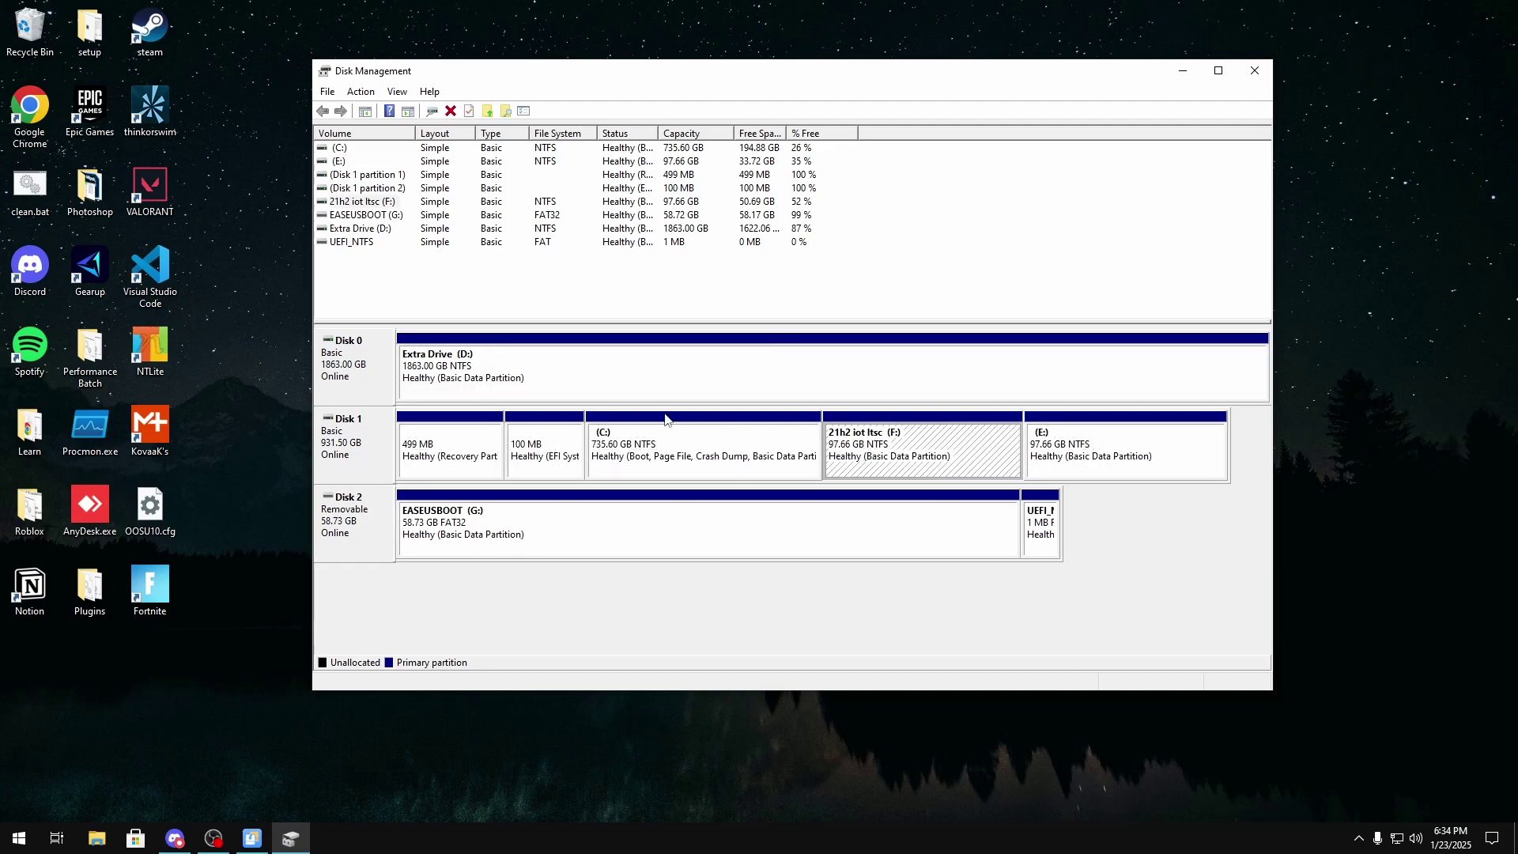
pyautogui.click(664, 421)
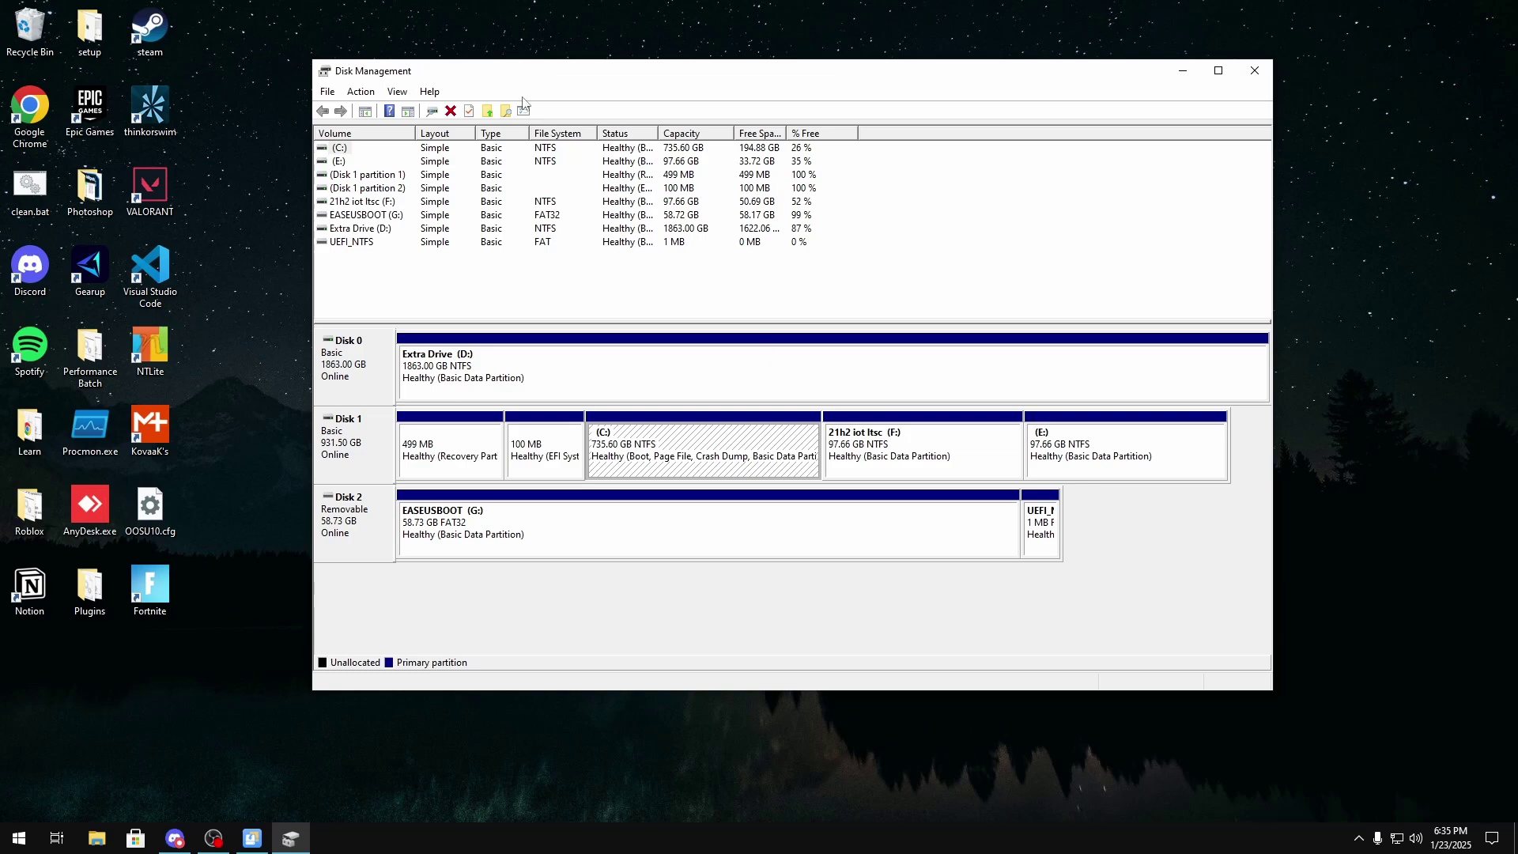
pyautogui.click(921, 443)
pyautogui.click(1117, 436)
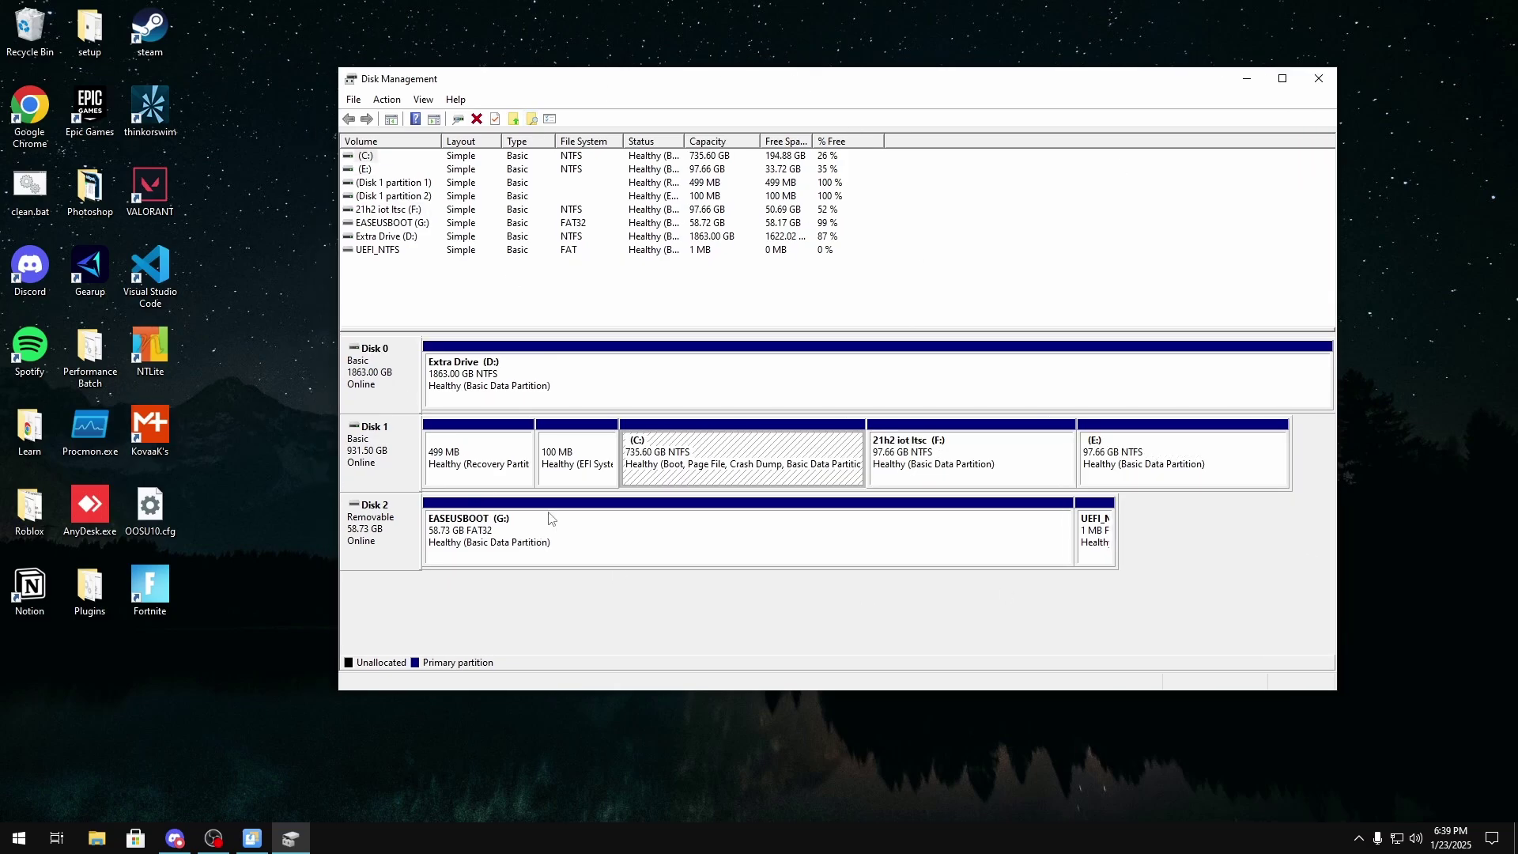
# - Check the contents of Local Disk (C:) and Extra Drive (D:) in File Explorer
pyautogui.click(96, 838)
pyautogui.click(485, 556)
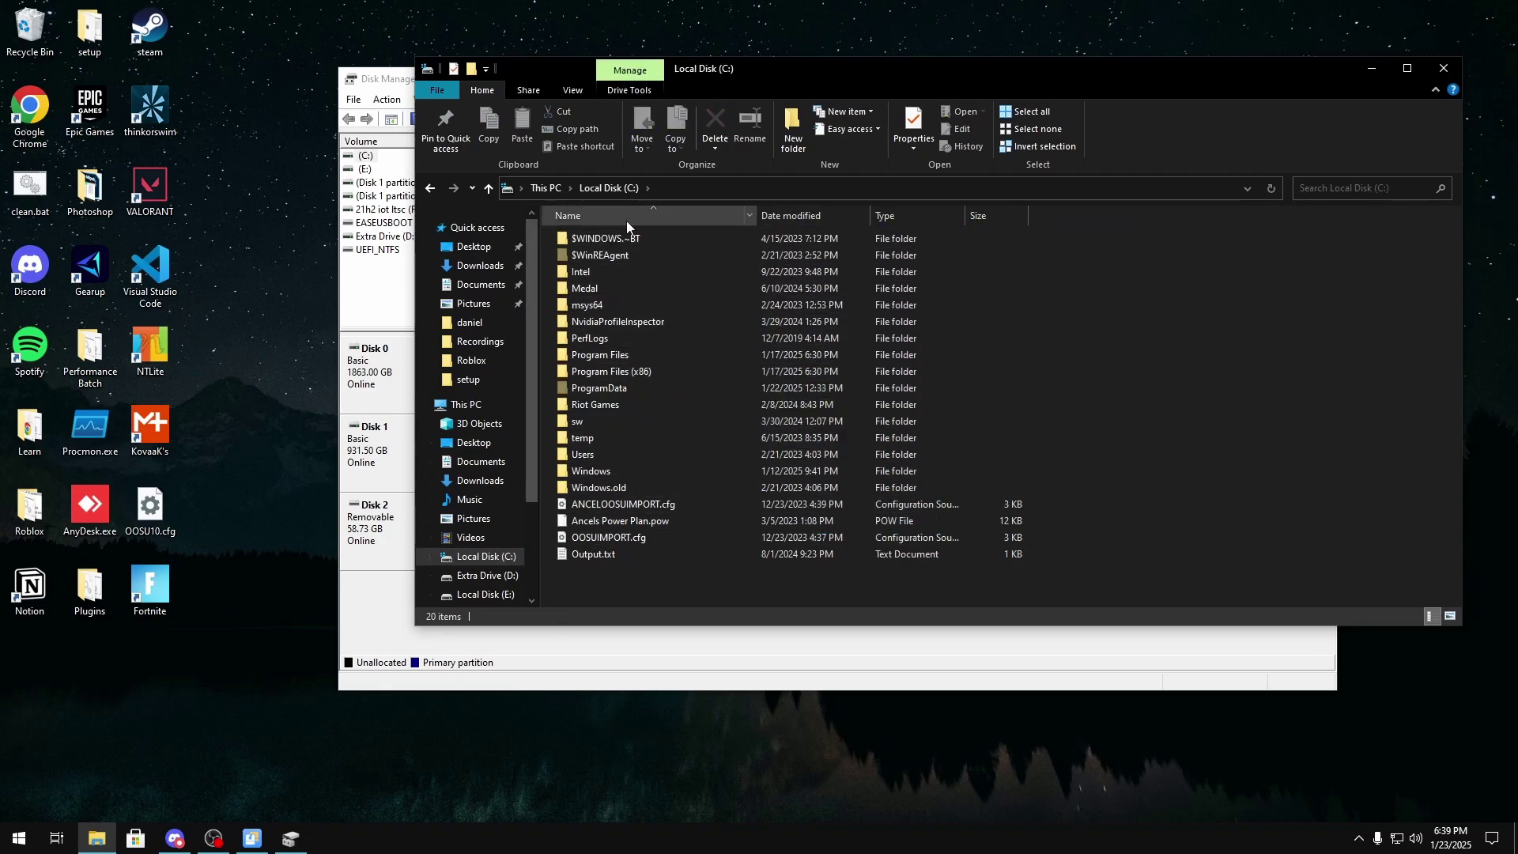
pyautogui.click(487, 575)
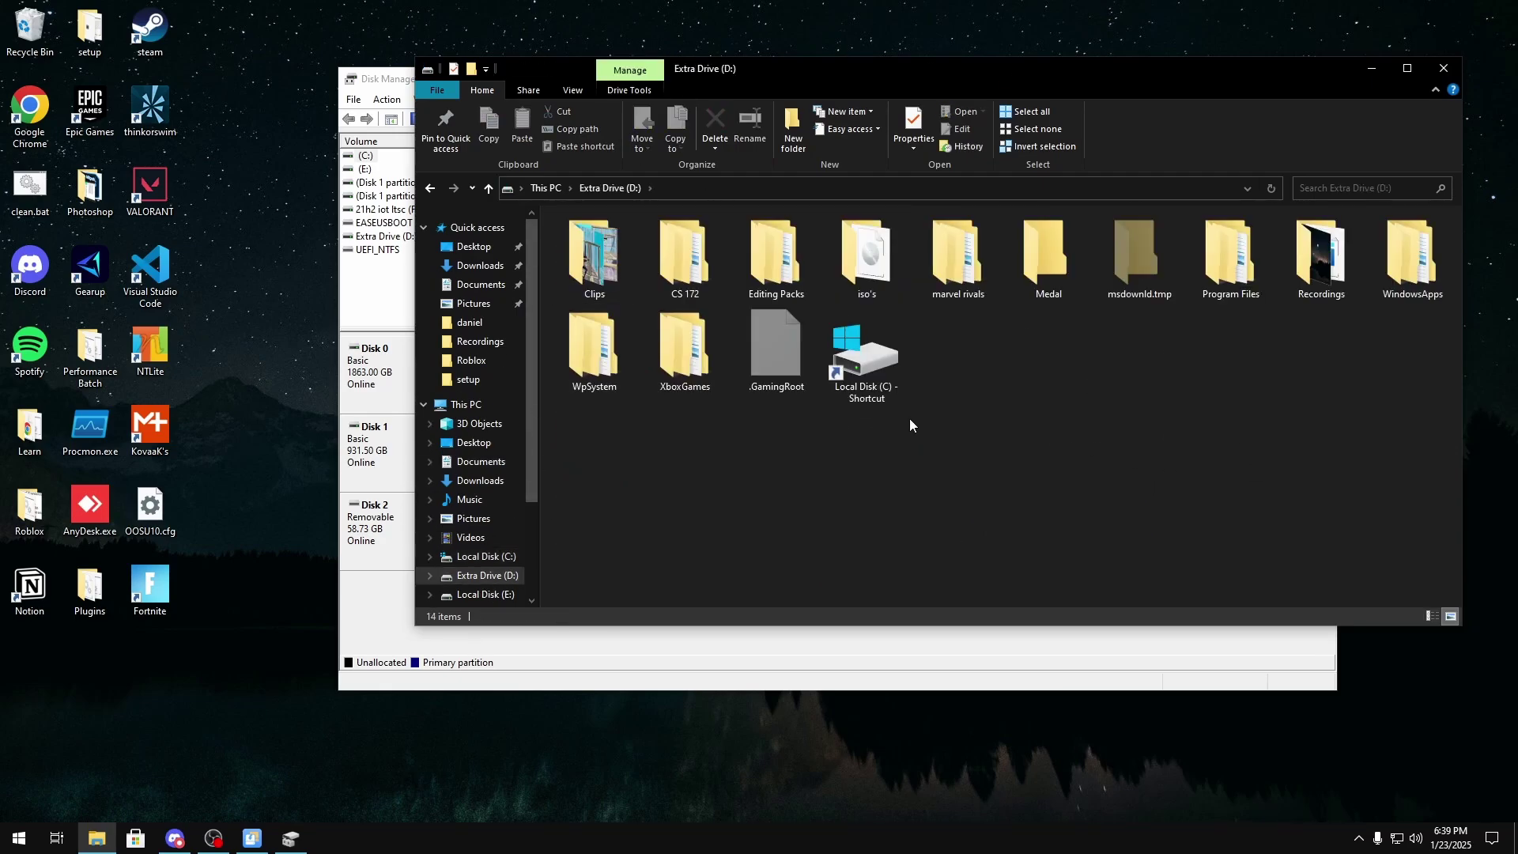
pyautogui.click(1443, 69)
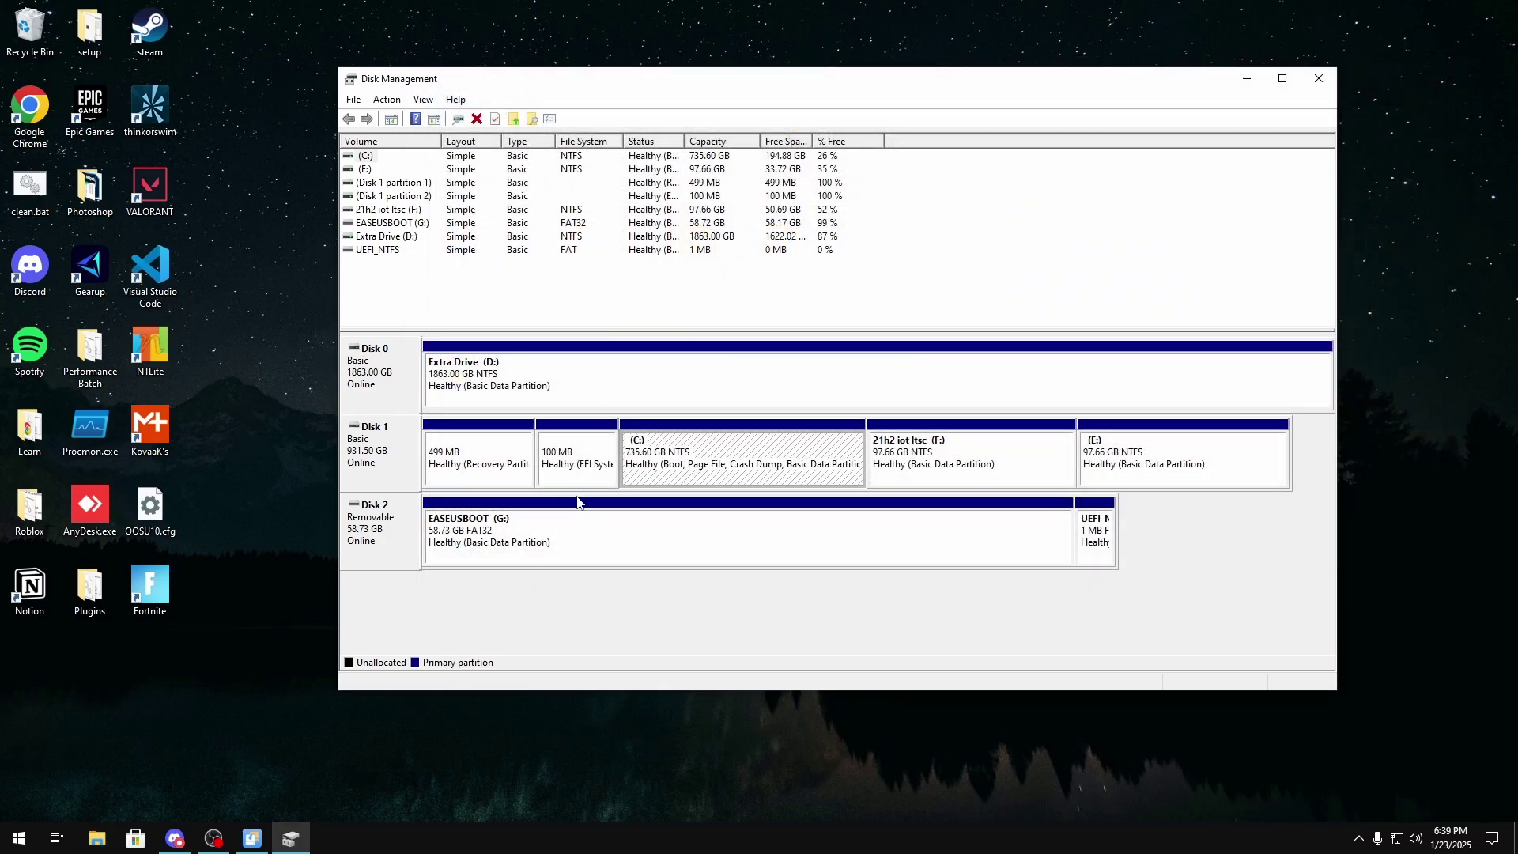
pyautogui.click(504, 449)
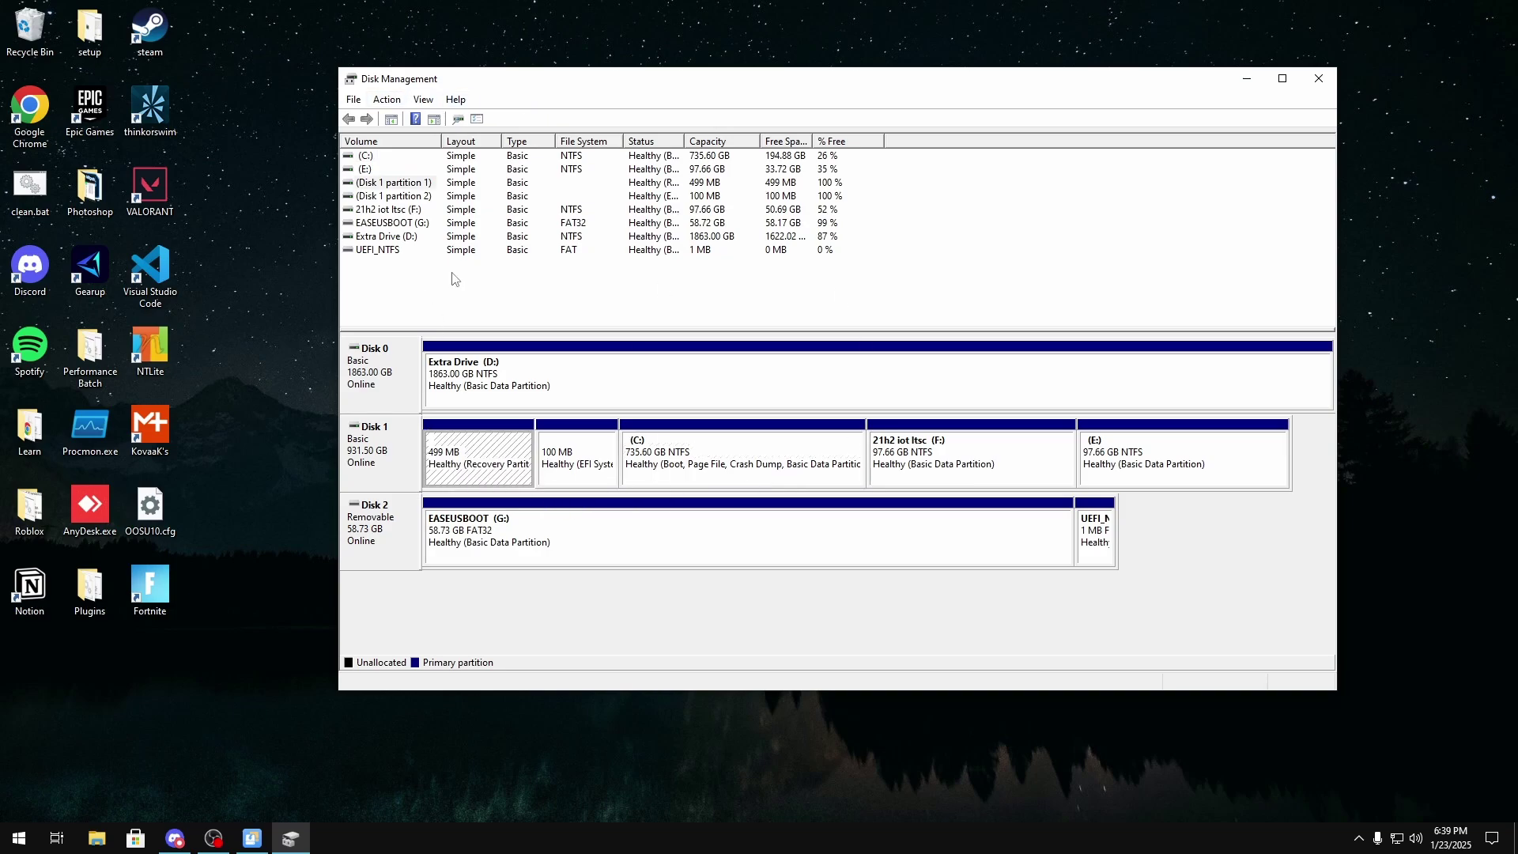
pyautogui.click(570, 451)
pyautogui.press('Right')
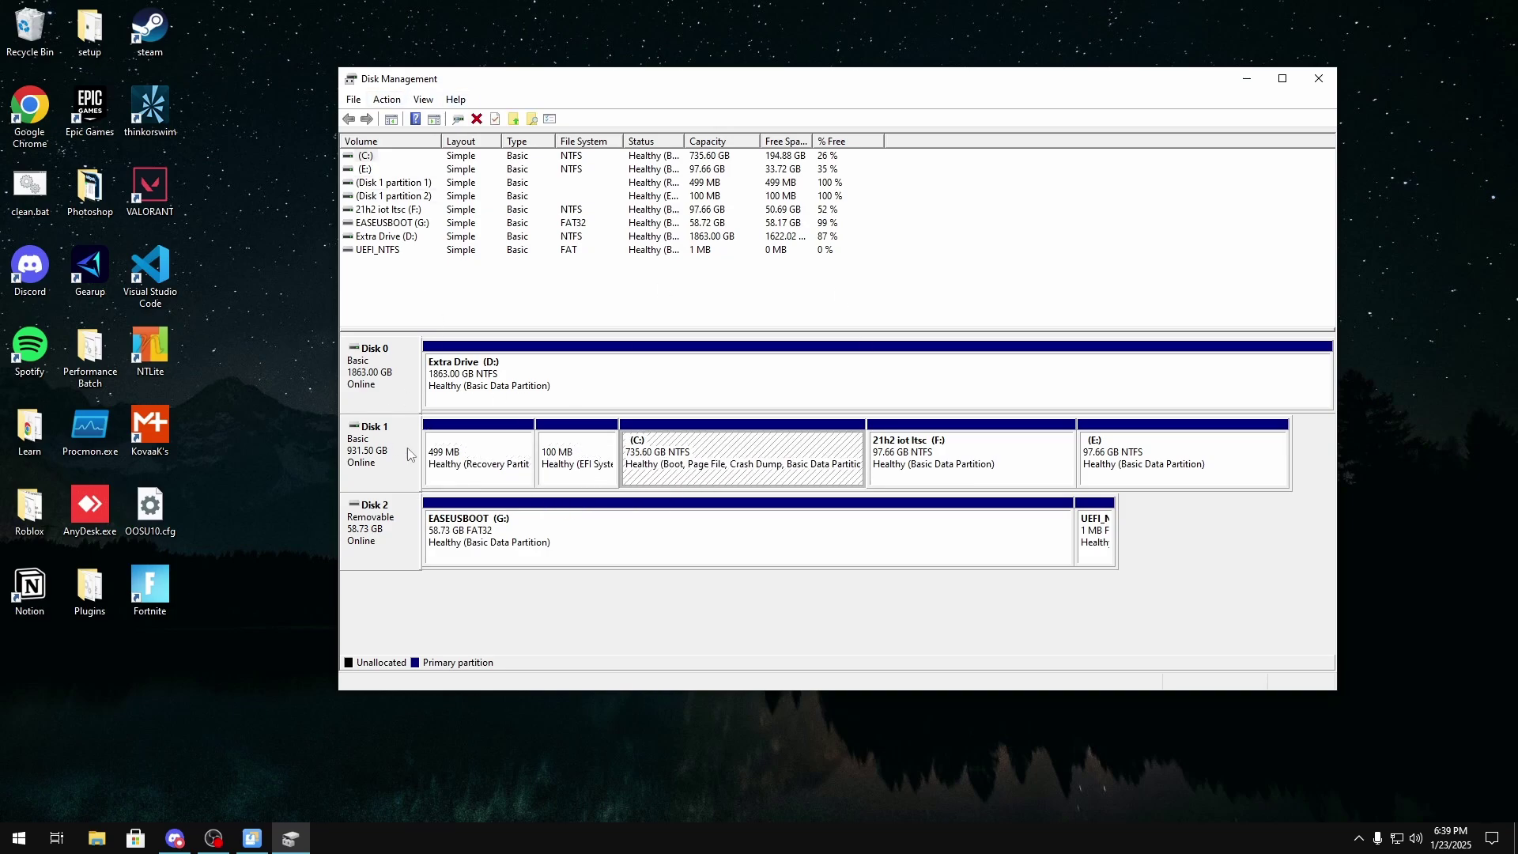
pyautogui.press('Left')
pyautogui.press('Left')
pyautogui.press('Right')
pyautogui.press('Right')
pyautogui.press('Right')
pyautogui.press('Right')
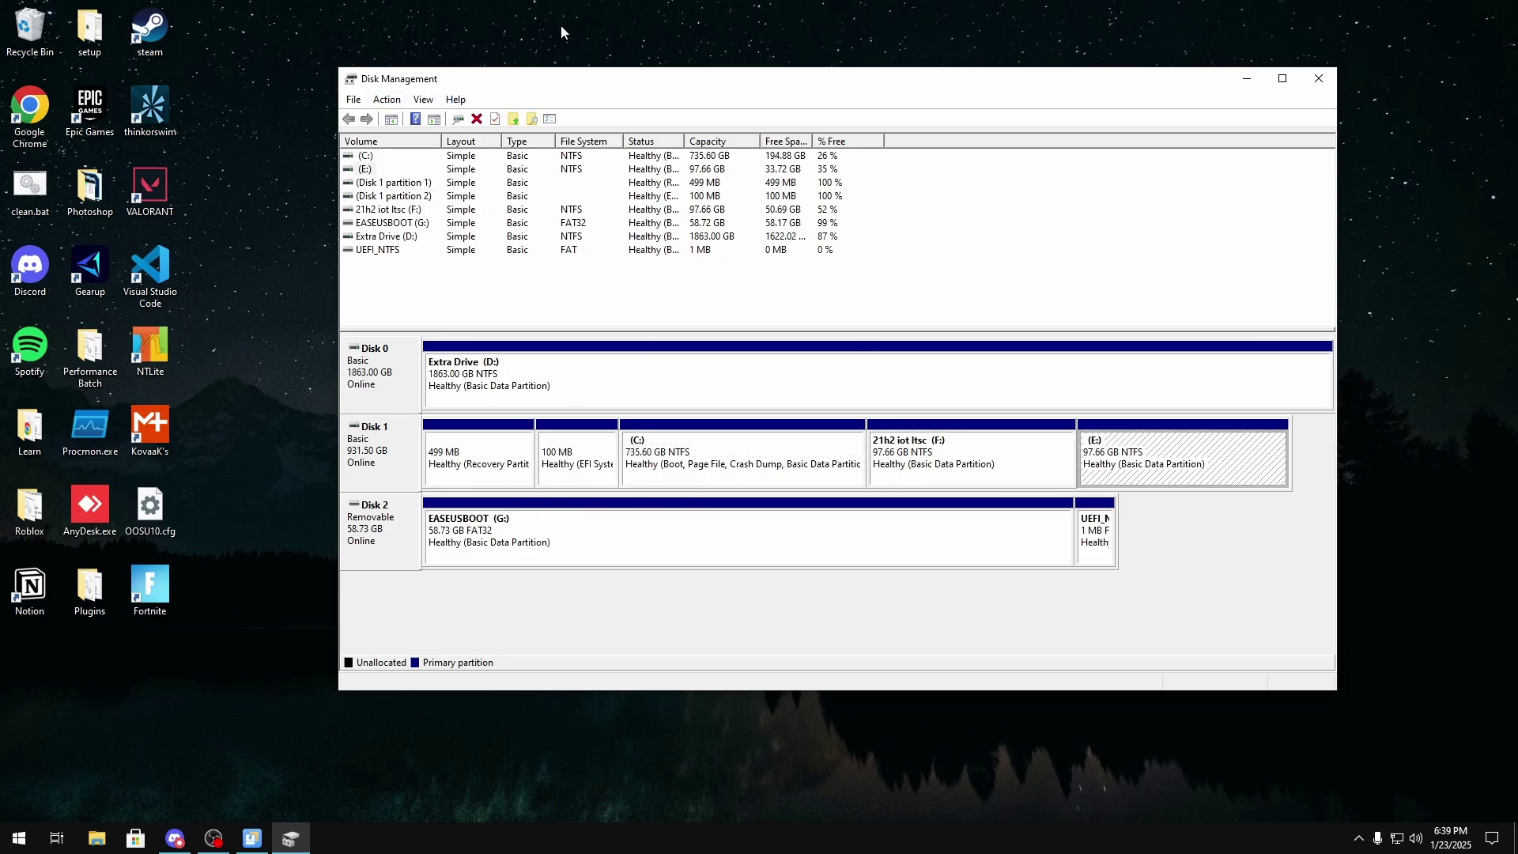
pyautogui.click(464, 459)
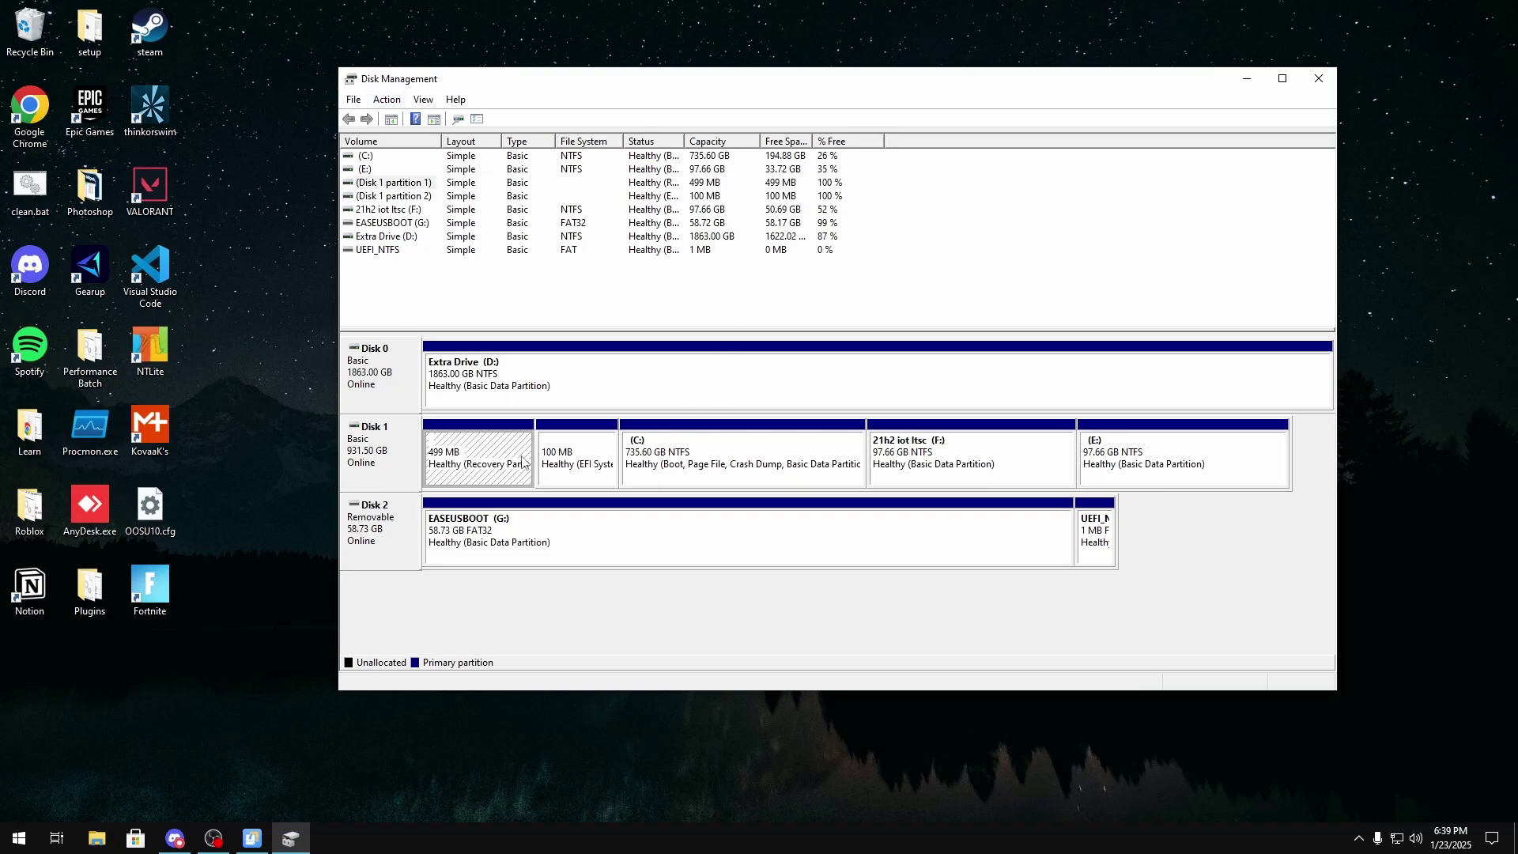
pyautogui.click(1094, 553)
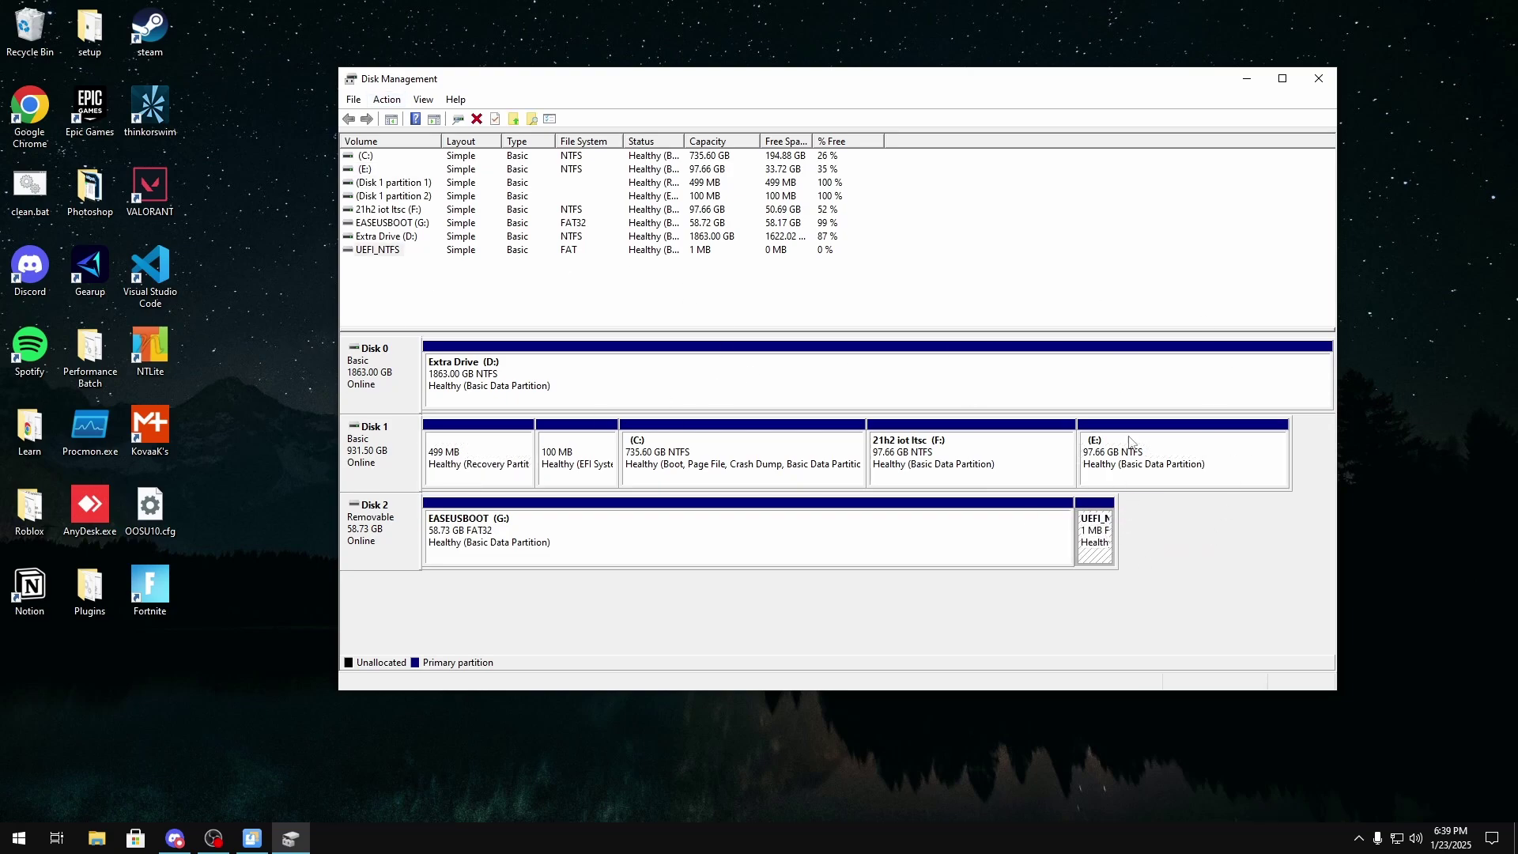
pyautogui.click(677, 427)
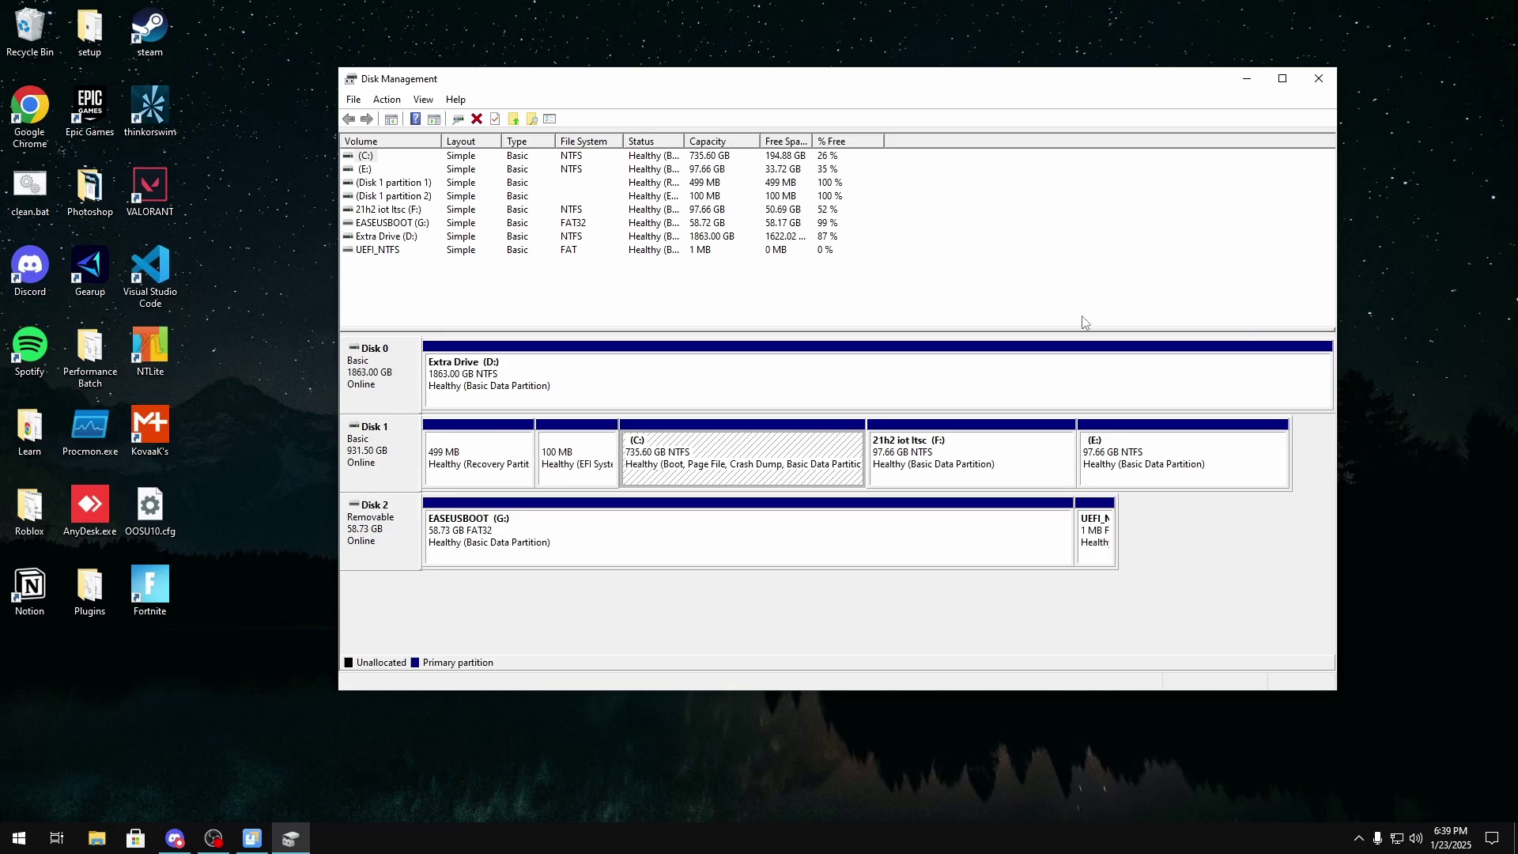
# - Close Disk Management and launch EaseUS Disk Copy from its desktop shortcut
pyautogui.click(1318, 78)
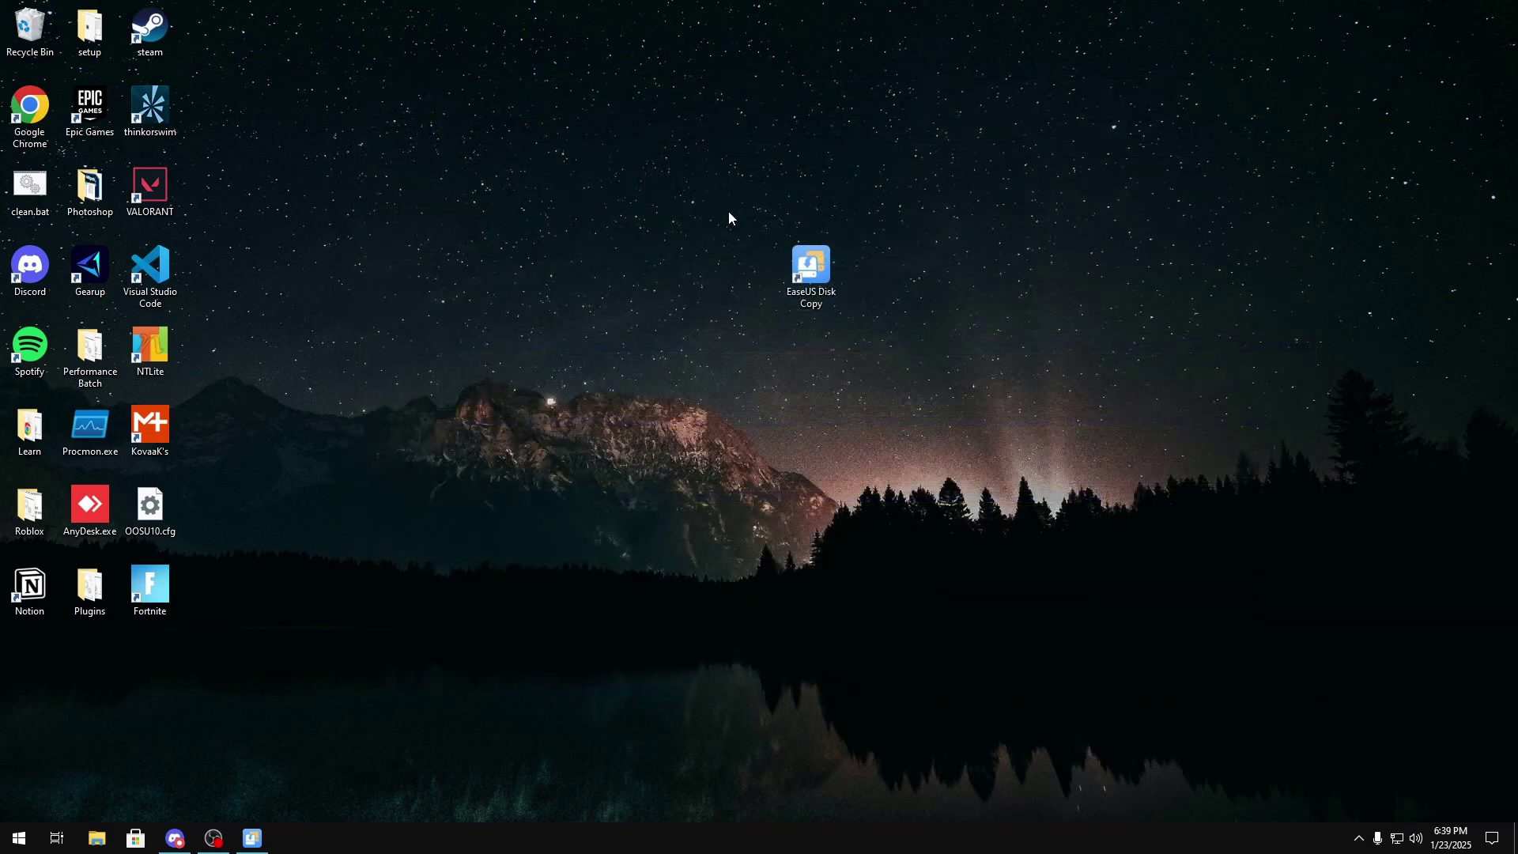
pyautogui.moveTo(728, 211); pyautogui.dragTo(856, 331)
pyautogui.click(1055, 344)
pyautogui.moveTo(685, 193); pyautogui.dragTo(974, 386)
pyautogui.click(901, 353)
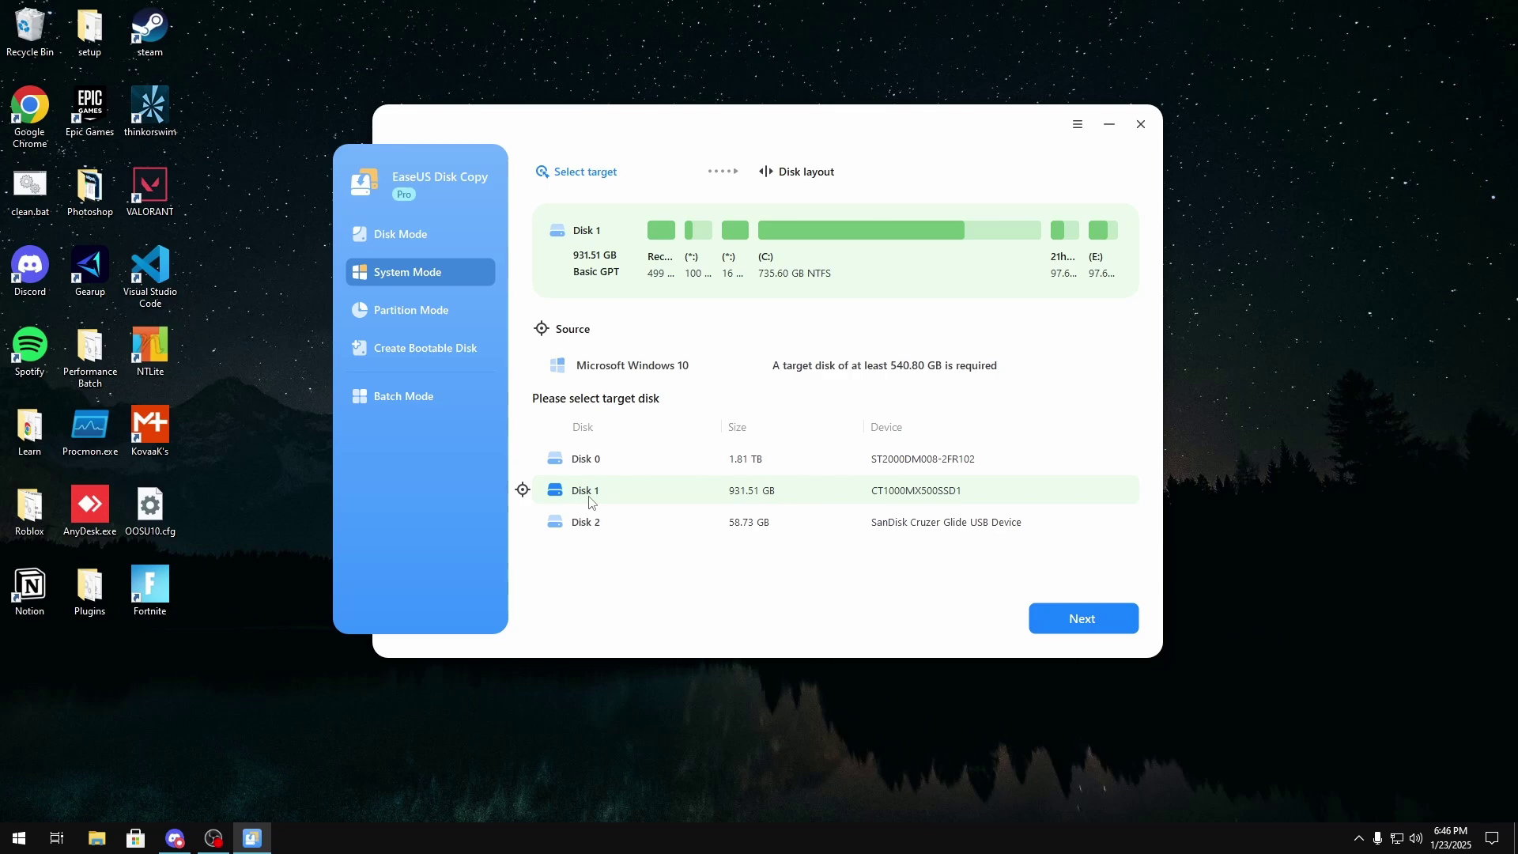
# - Choose Disk 0 as the Windows 10 system clone target and preview the layout
pyautogui.click(610, 462)
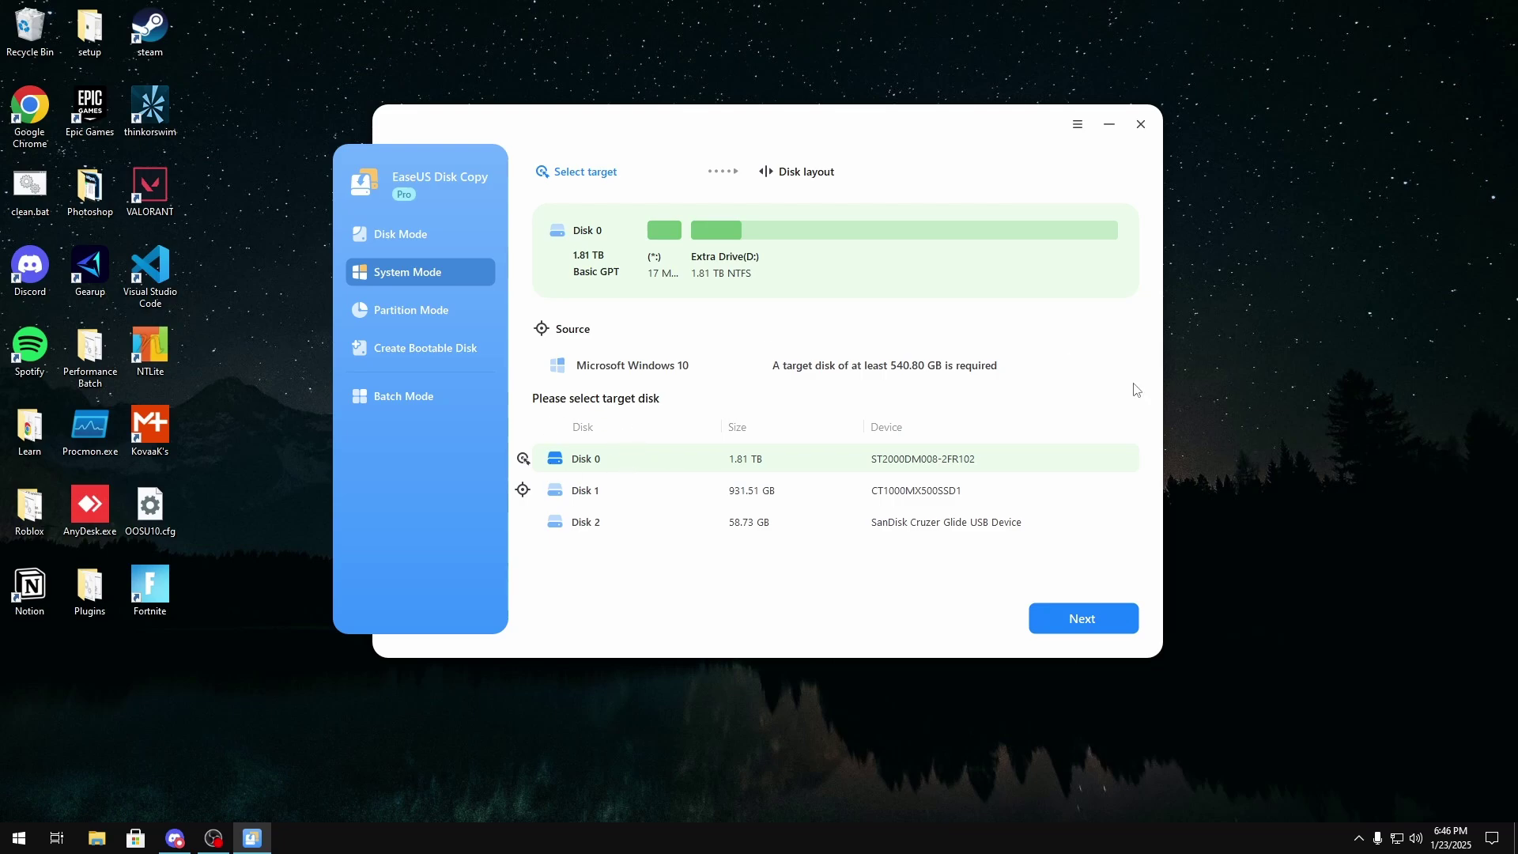
pyautogui.click(1065, 619)
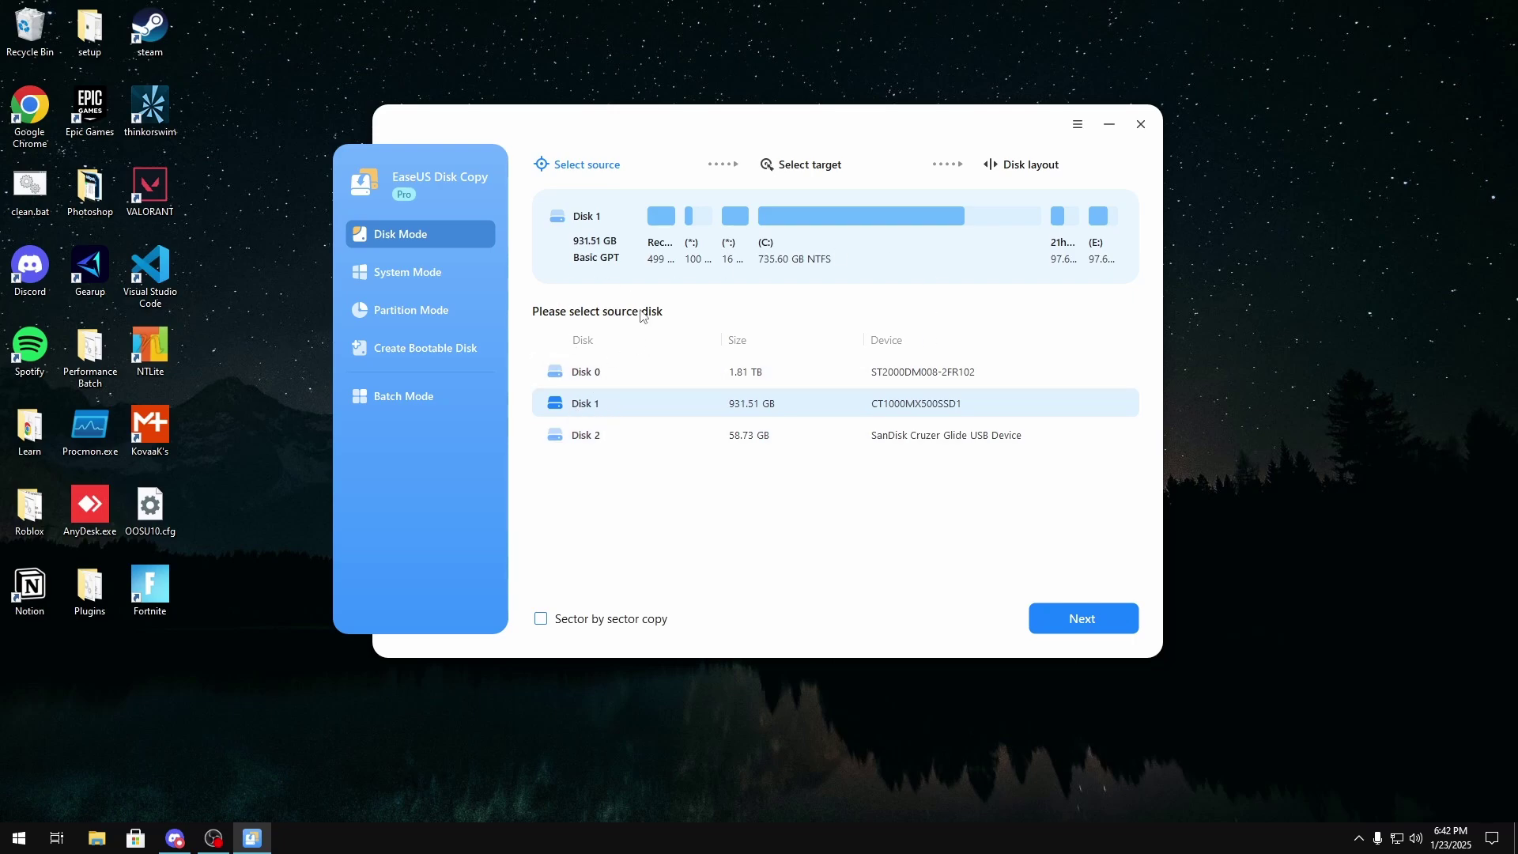
# - Clone Disk 1 onto Disk 0 using the Autofit the disk layout
pyautogui.click(1080, 621)
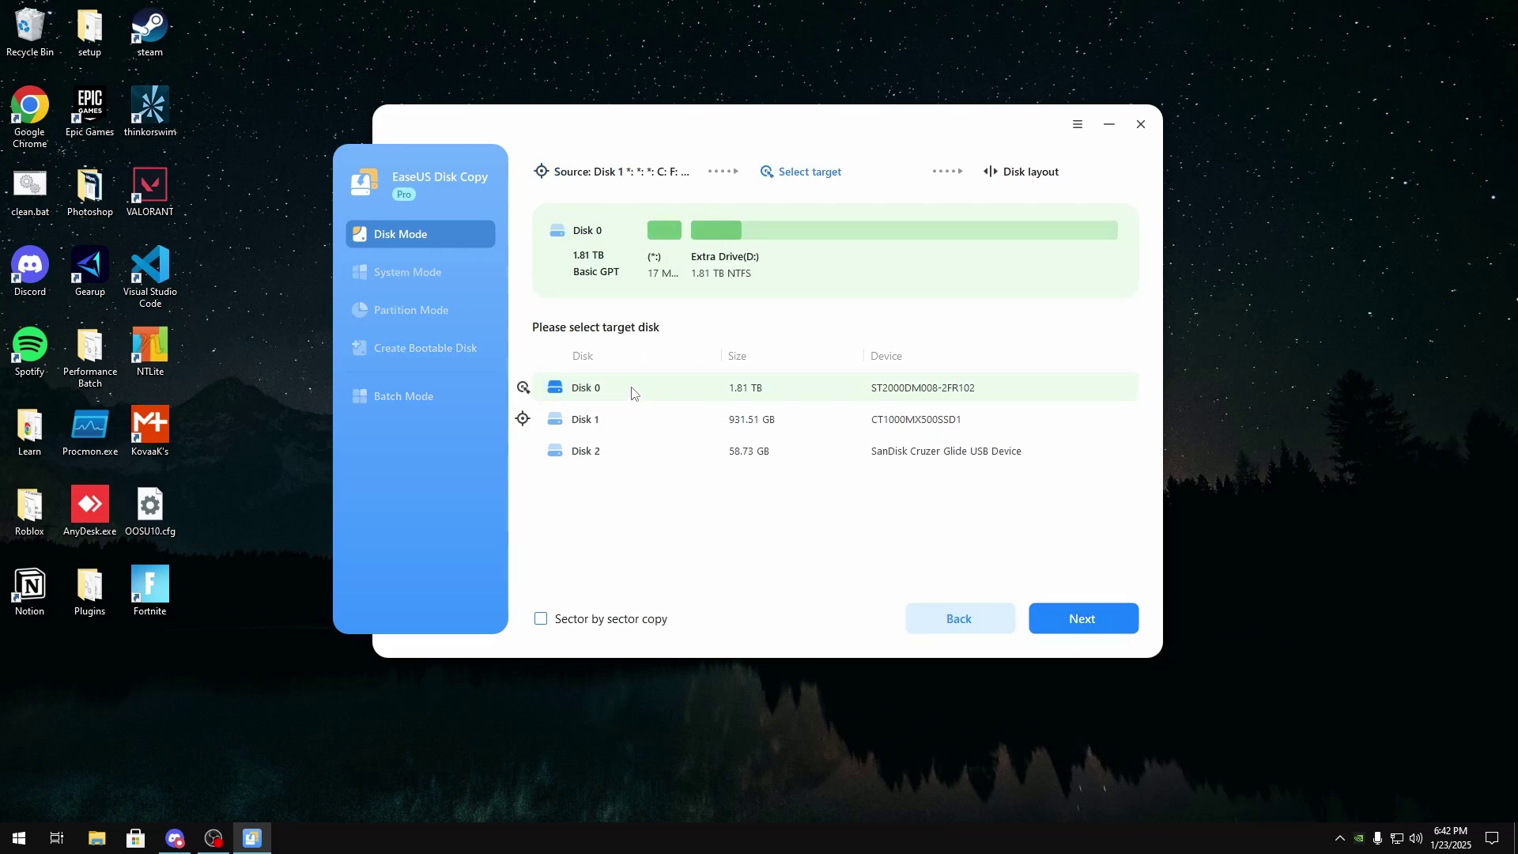
pyautogui.click(1083, 616)
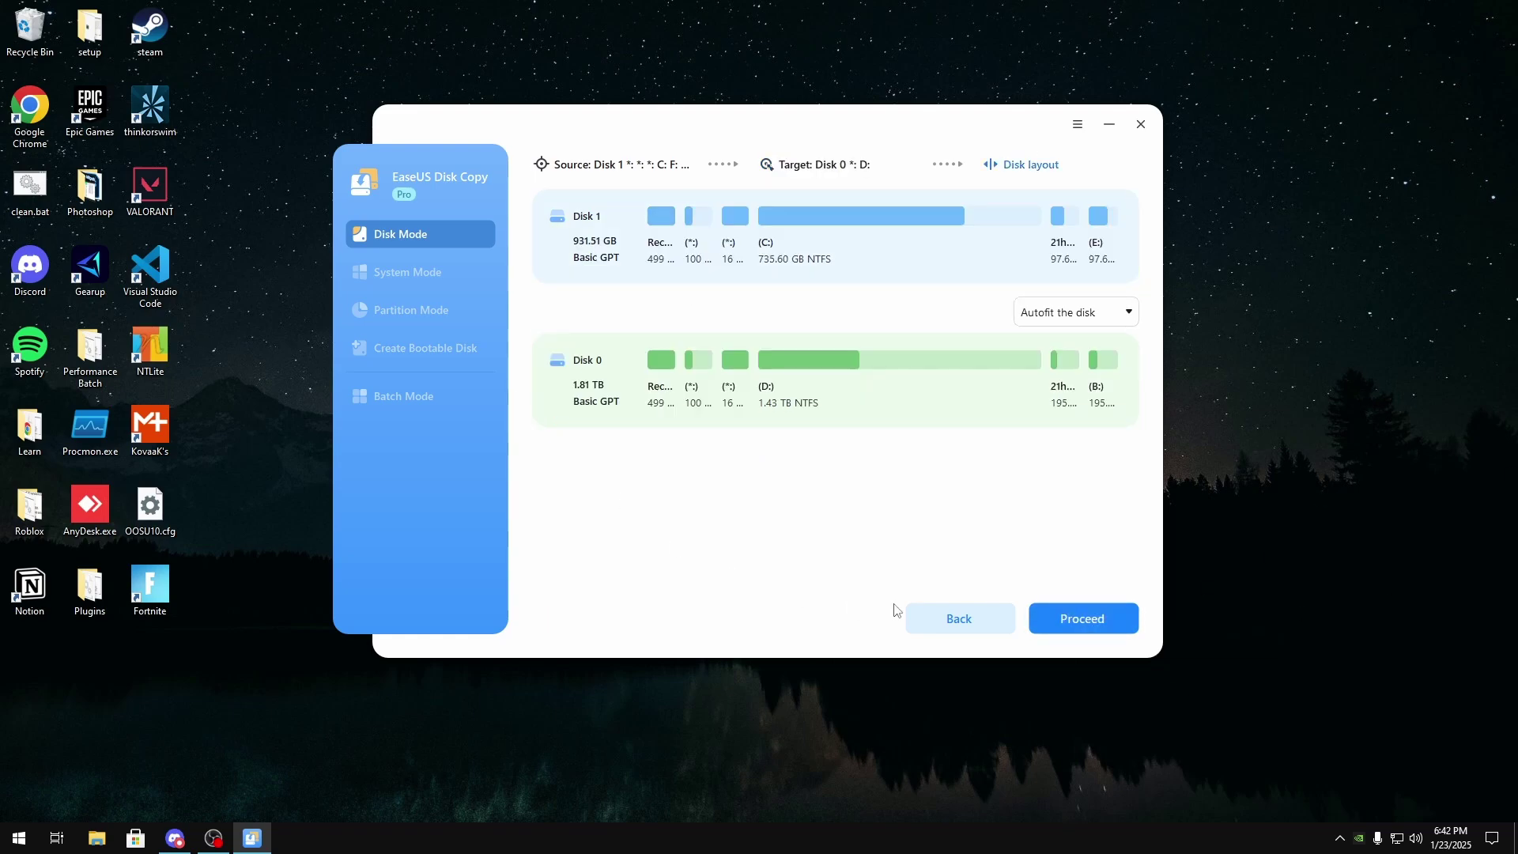
pyautogui.click(1051, 313)
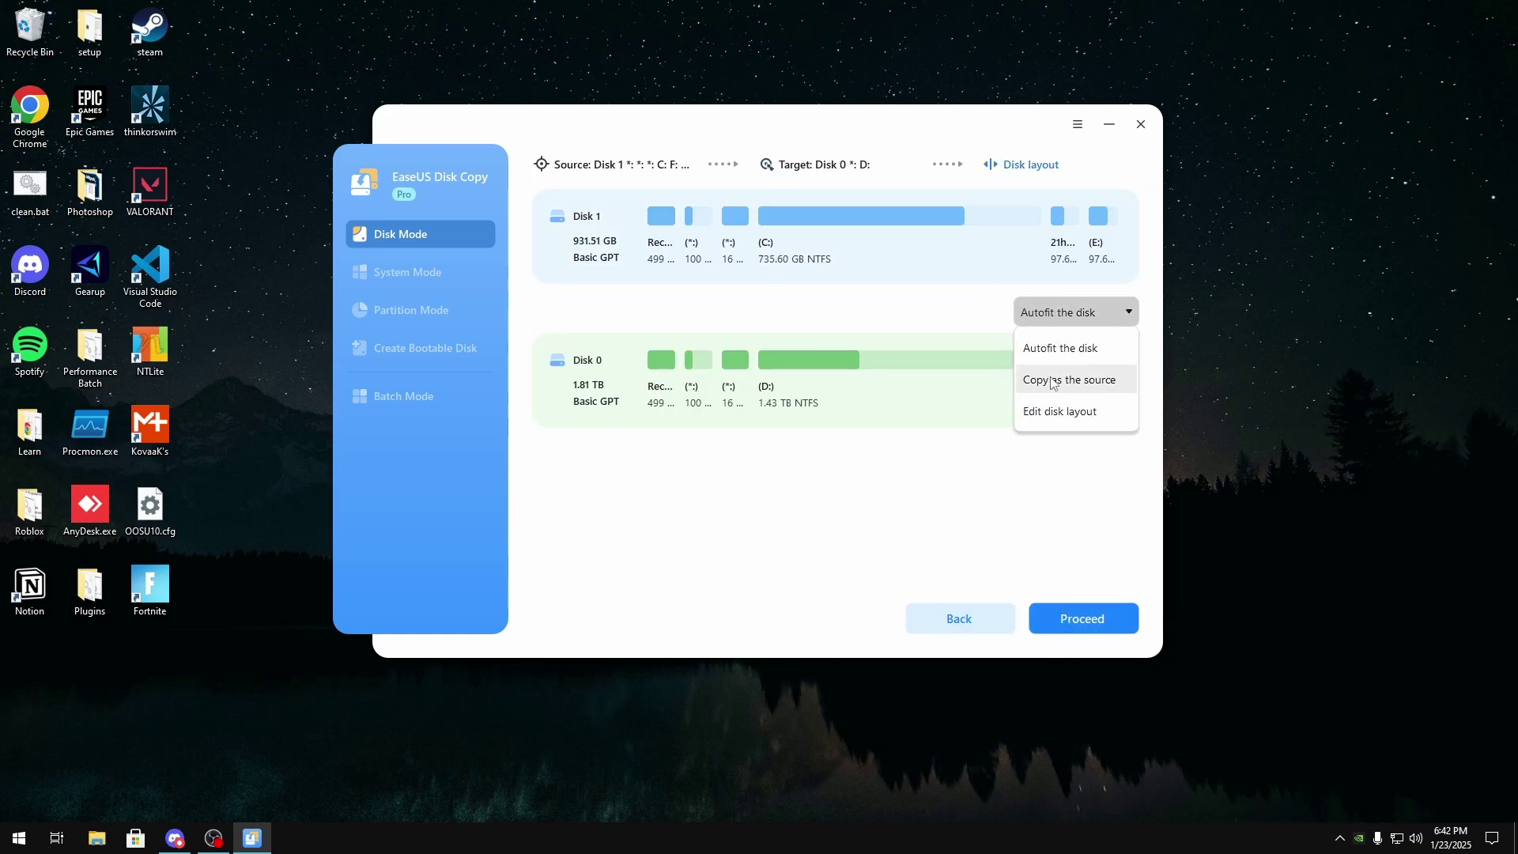
pyautogui.click(1070, 350)
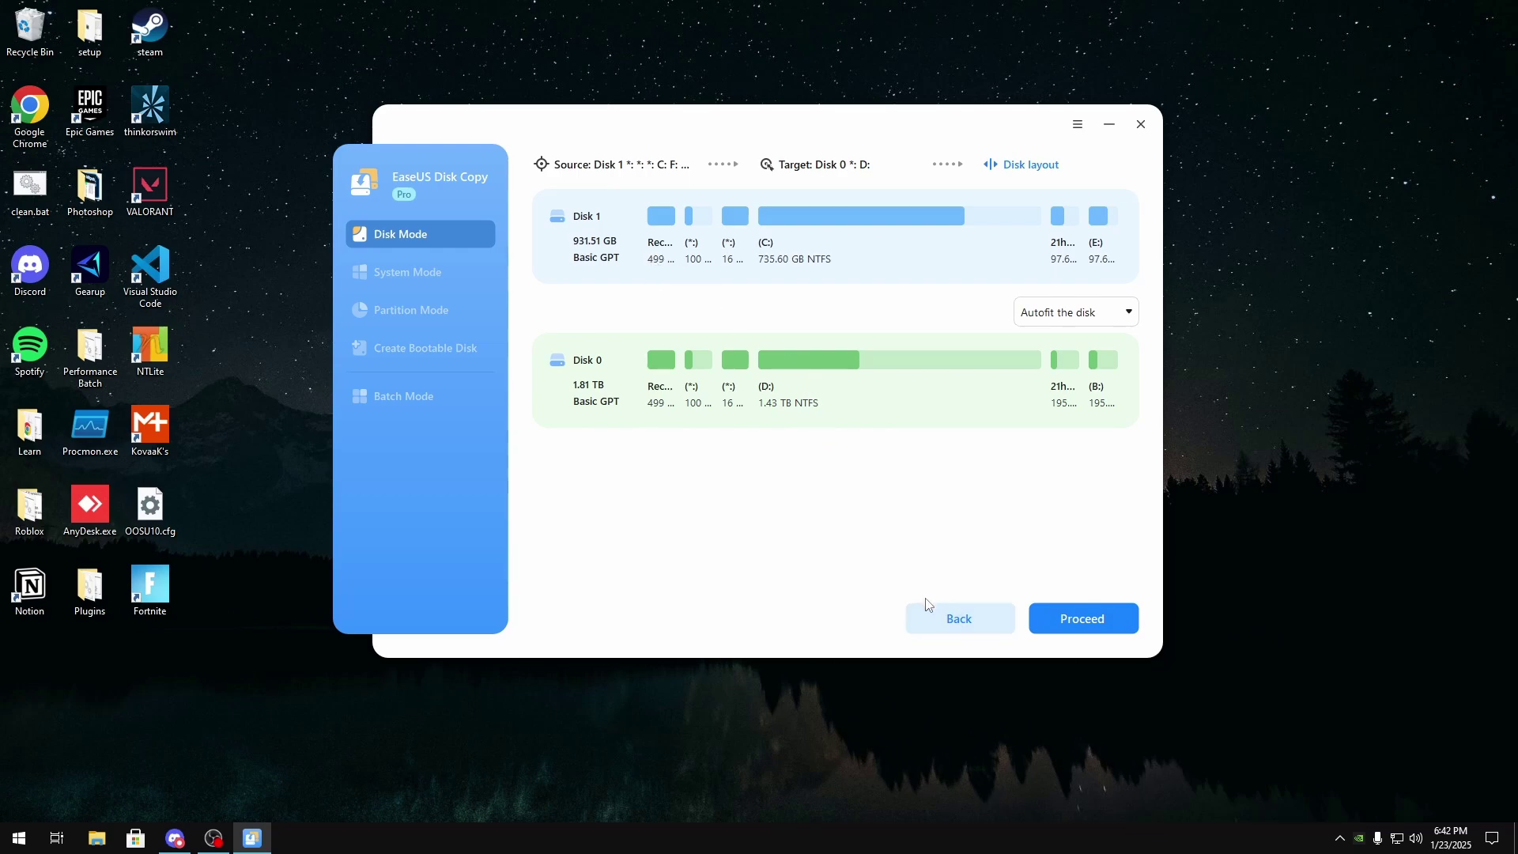
# - Go back to source selection and switch to Partition Mode
pyautogui.click(933, 619)
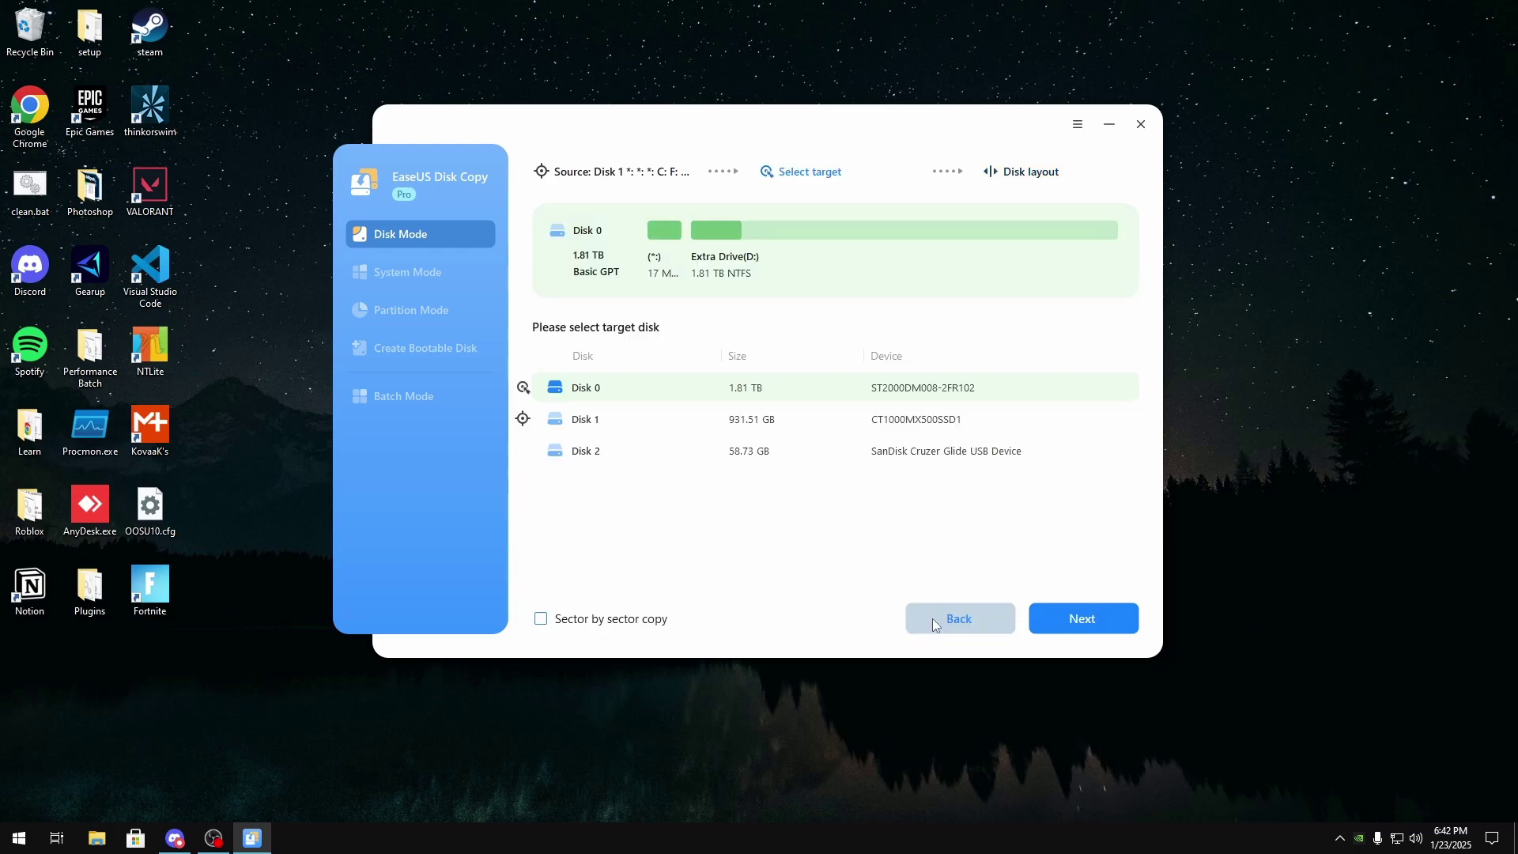
pyautogui.click(932, 618)
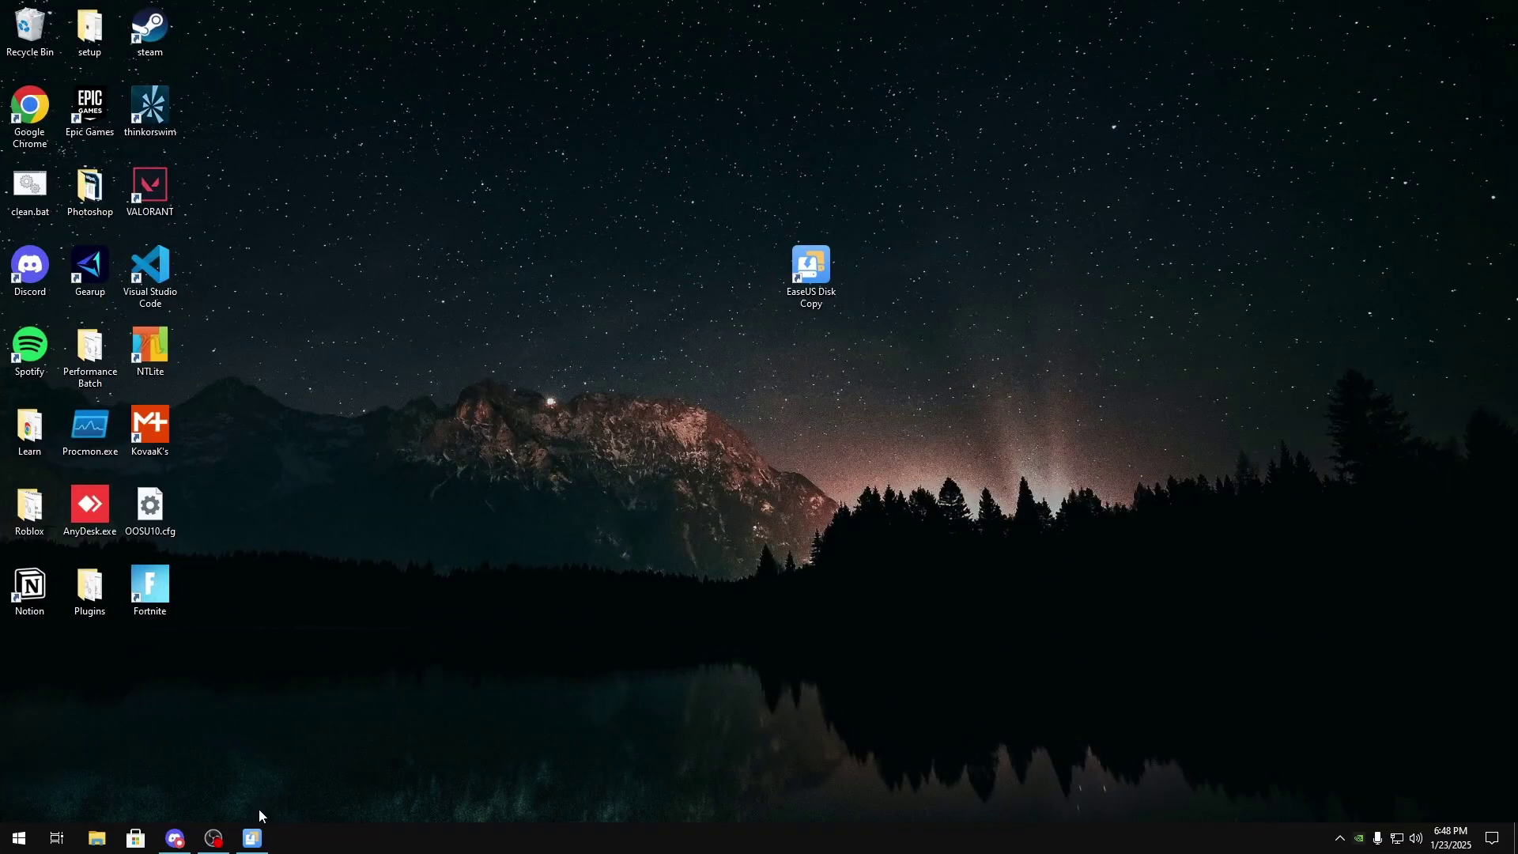
pyautogui.click(252, 838)
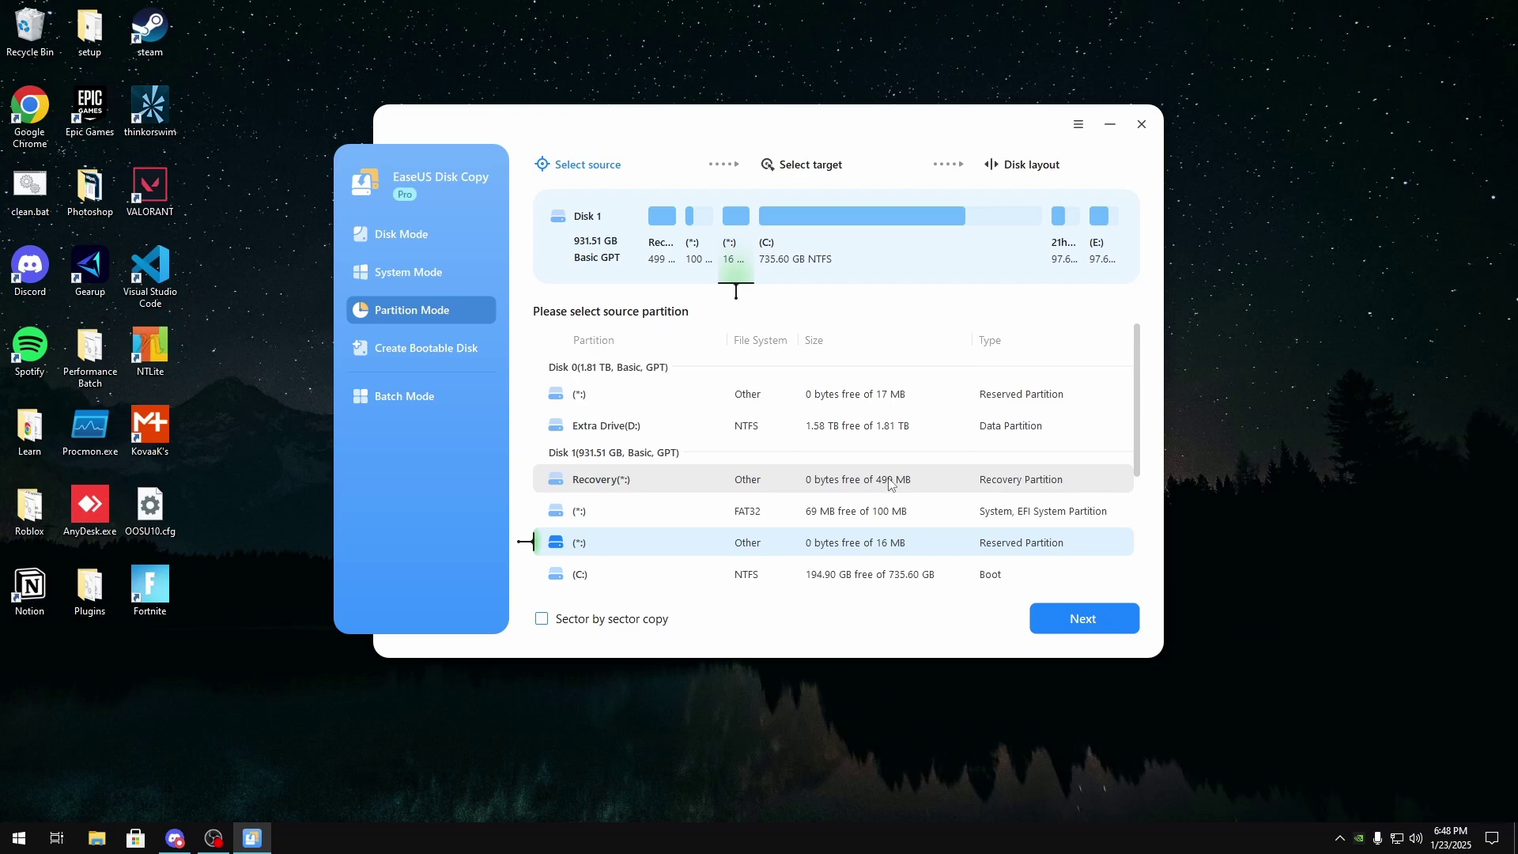
# - Clone partition E: onto Extra Drive (D:) and preview the partition layout
pyautogui.scroll(-2, 890, 482)
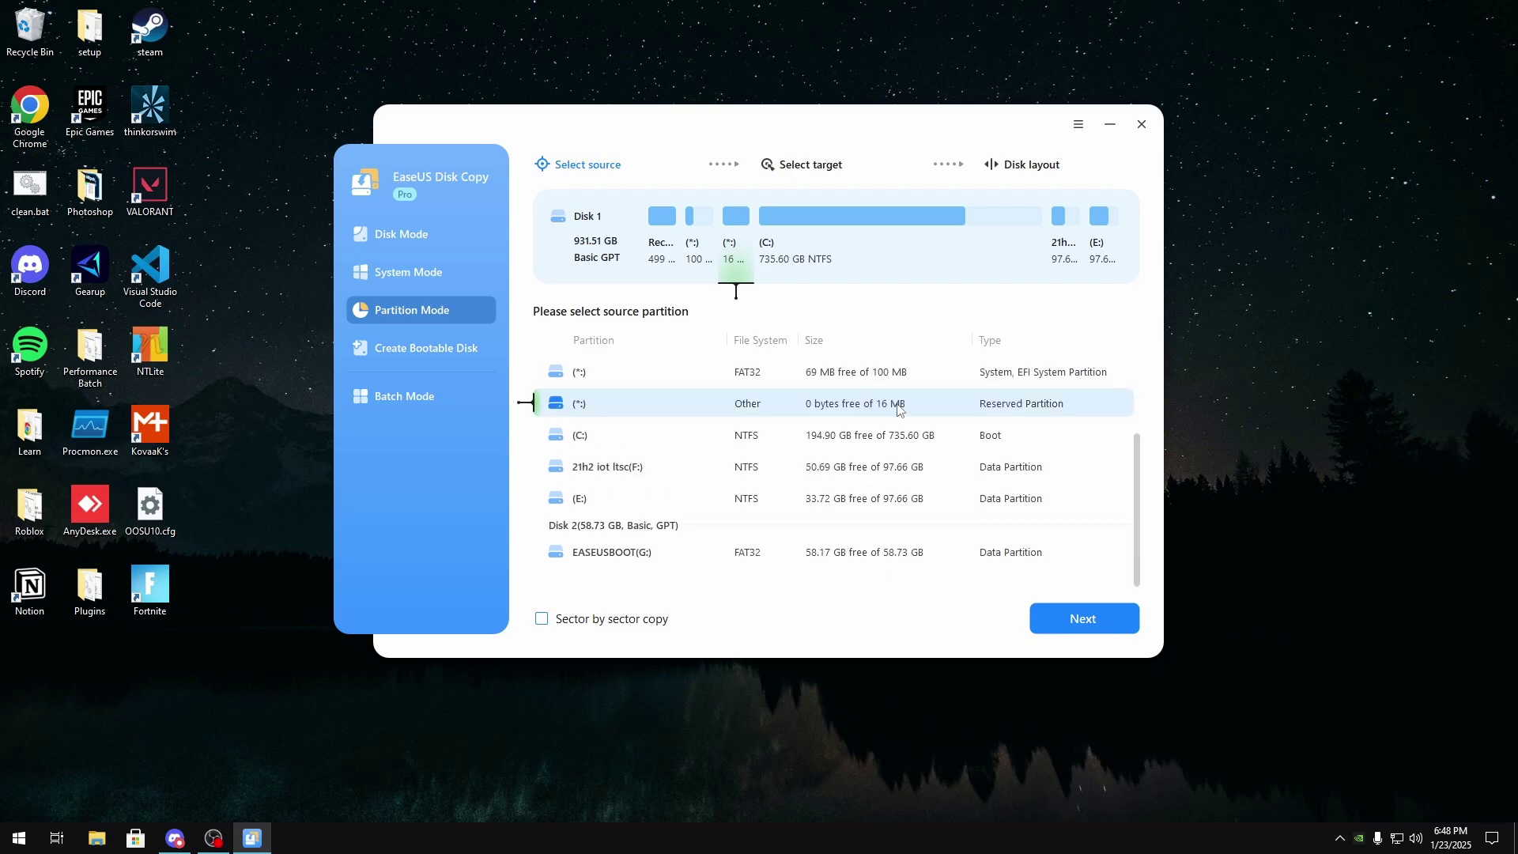
pyautogui.click(713, 506)
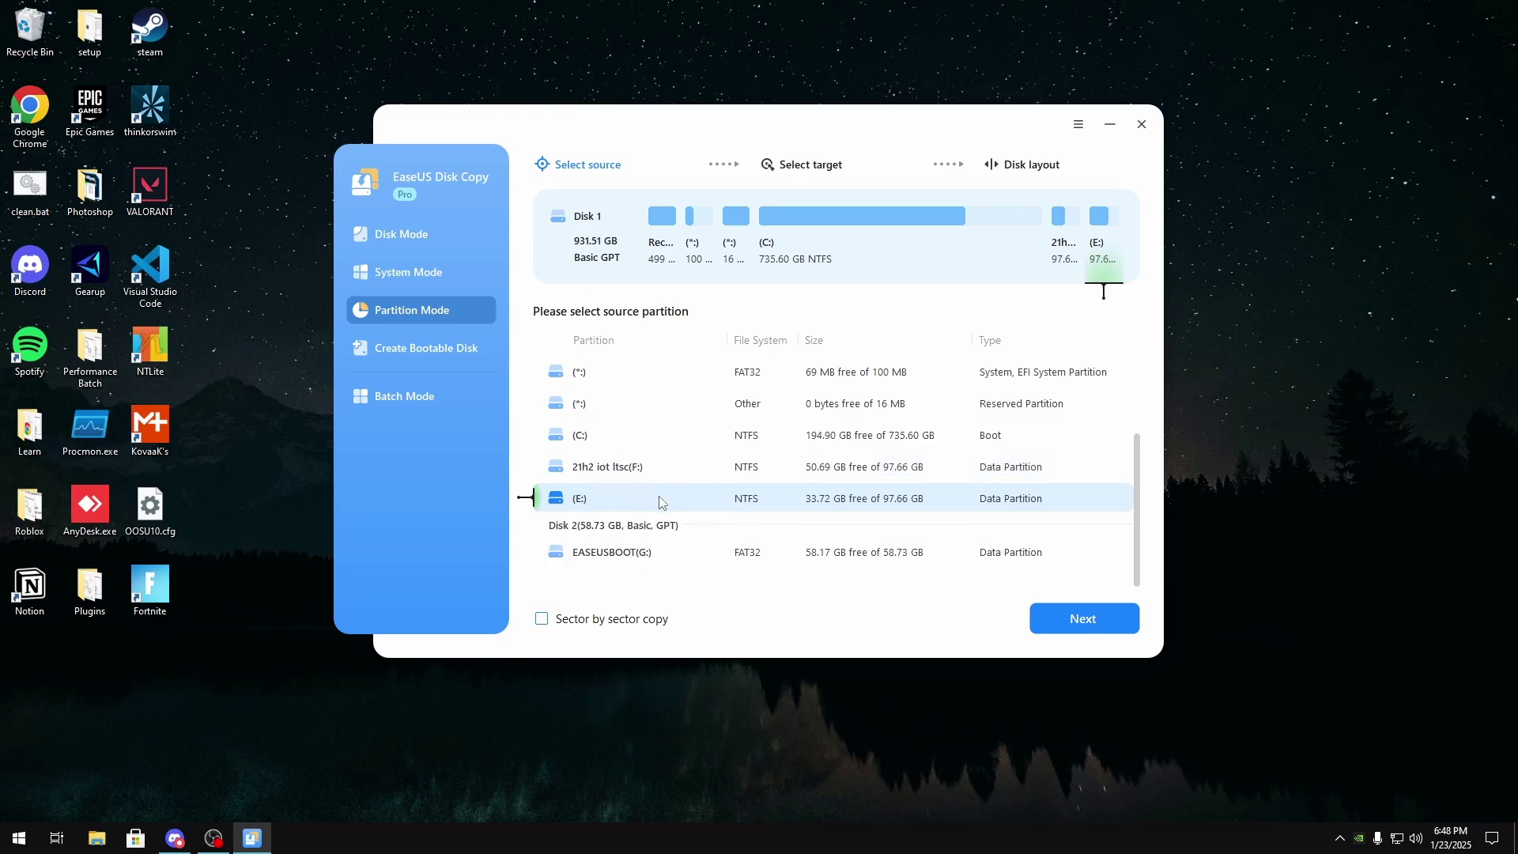
pyautogui.click(1083, 619)
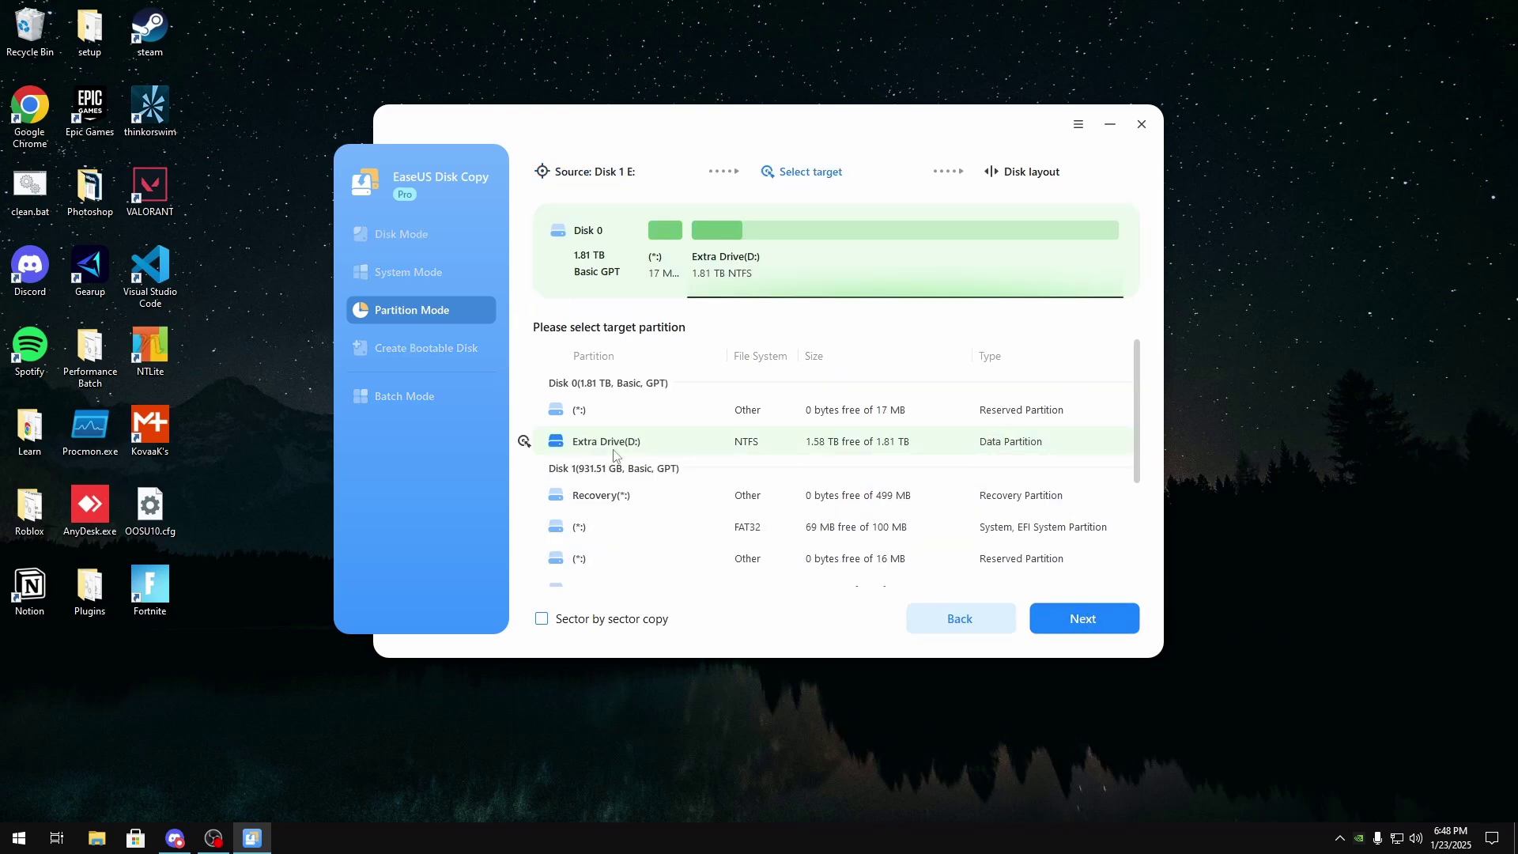
pyautogui.scroll(-3, 663, 486)
pyautogui.click(663, 486)
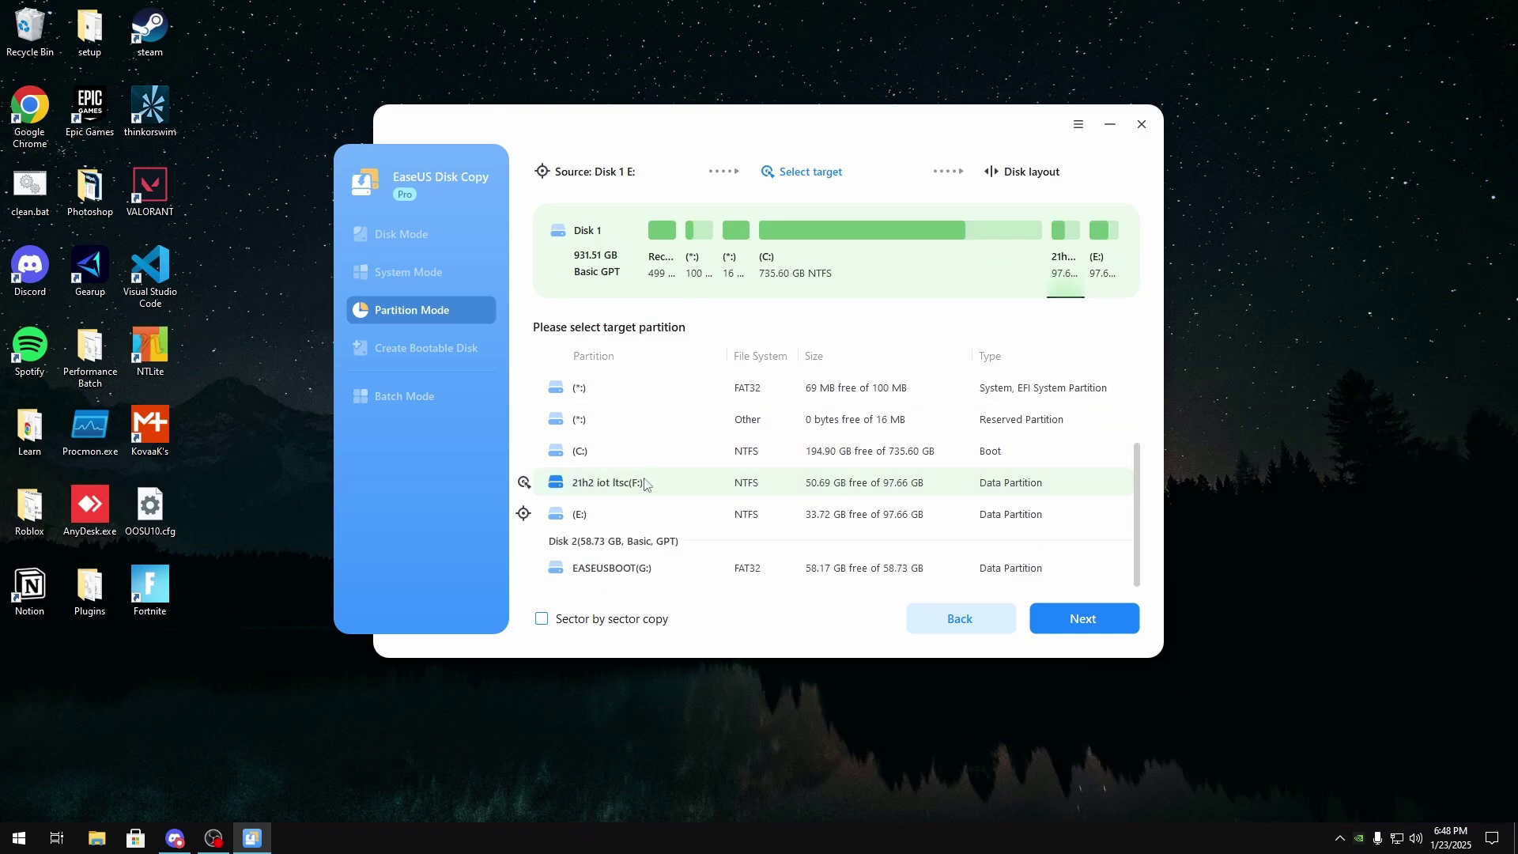
pyautogui.scroll(3, 646, 484)
pyautogui.click(642, 447)
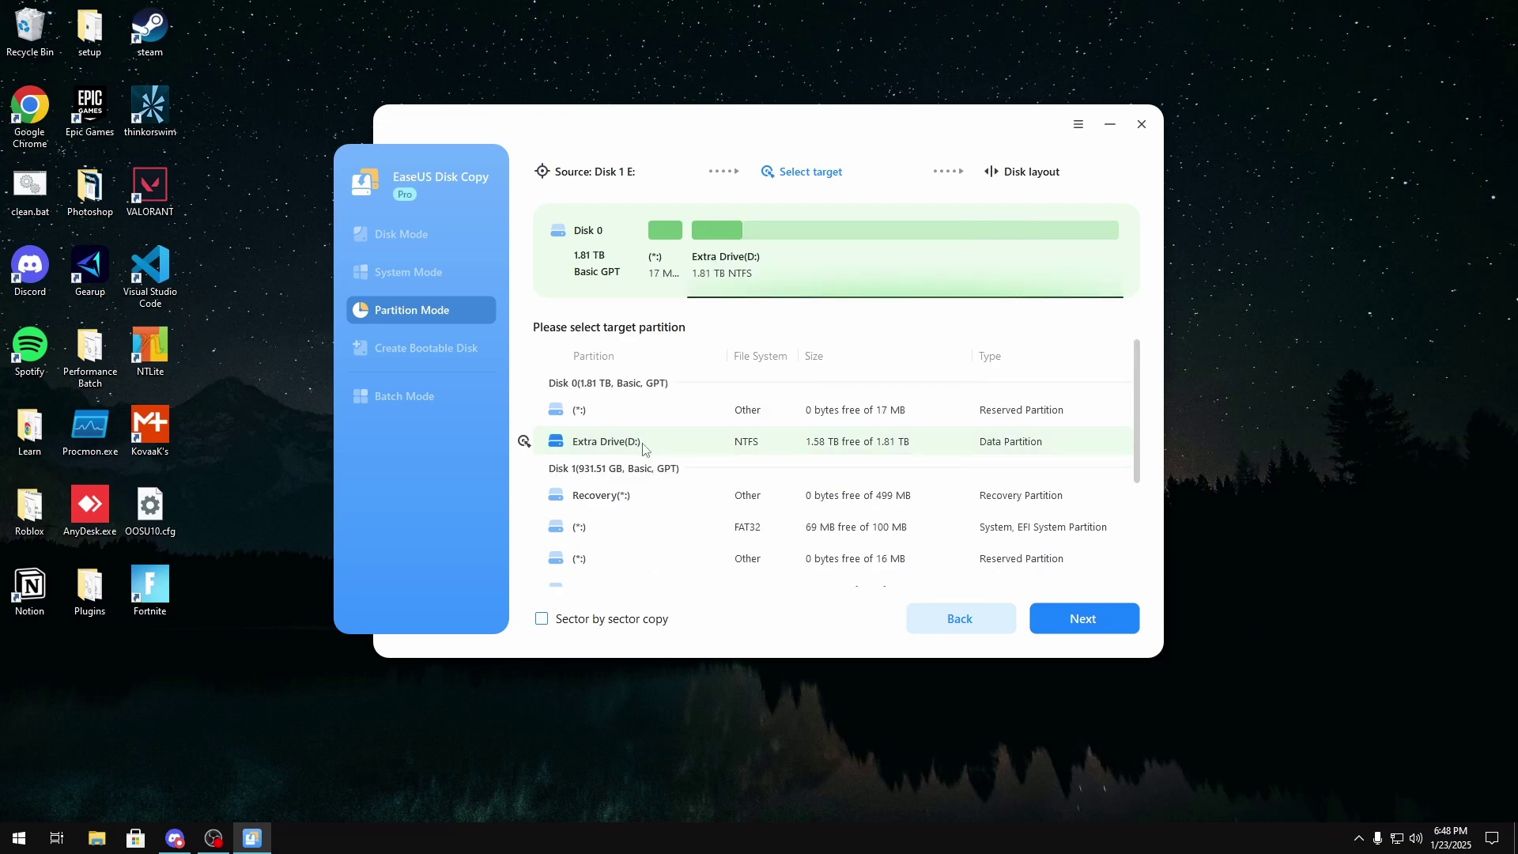
pyautogui.scroll(-2, 642, 445)
pyautogui.scroll(2, 642, 445)
pyautogui.scroll(-2, 642, 445)
pyautogui.click(1111, 616)
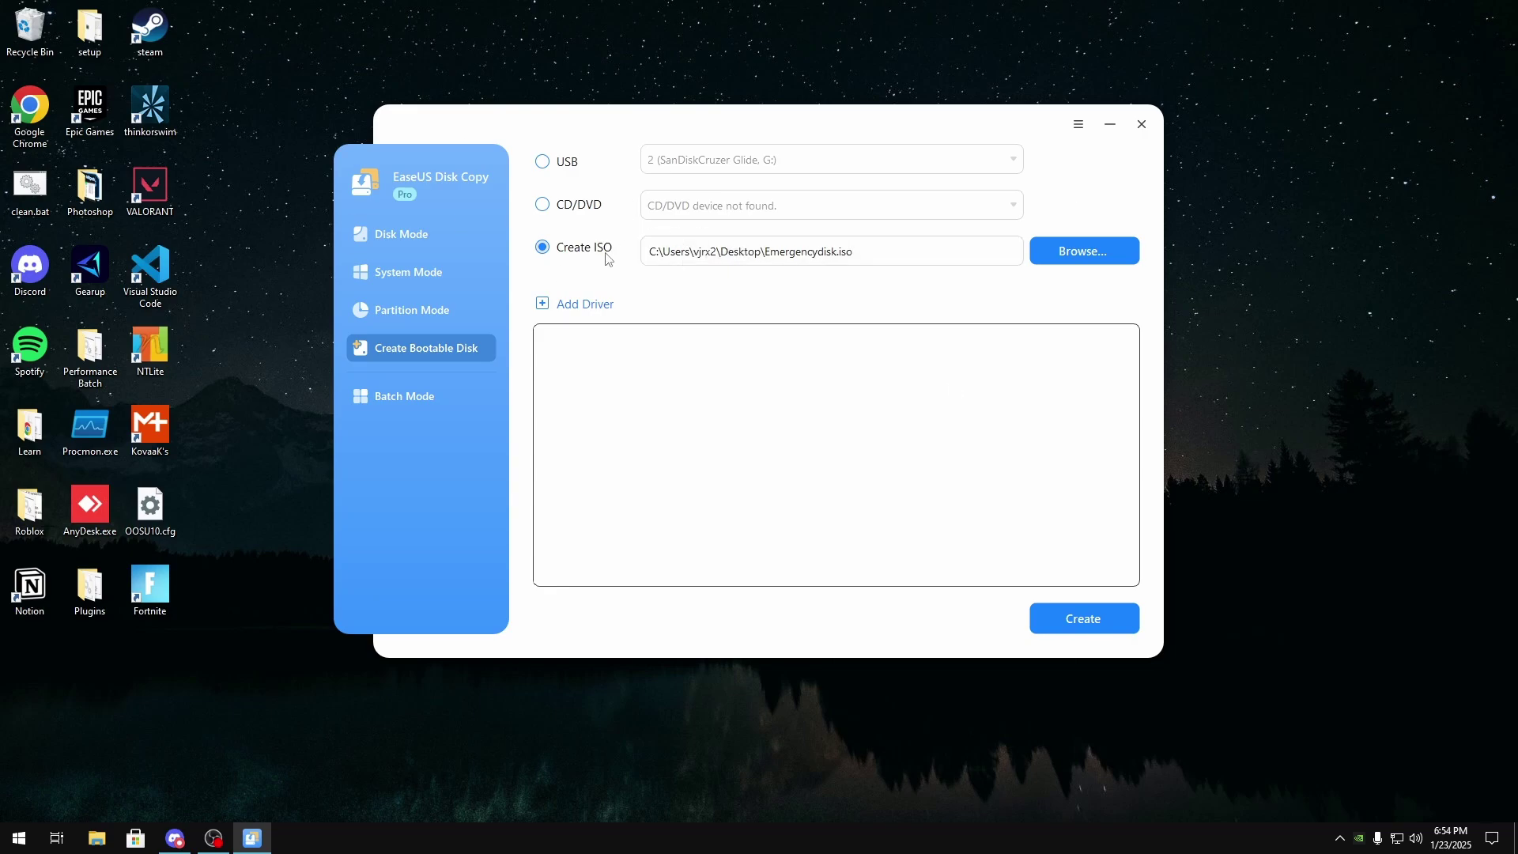
# - Set the bootable media to USB drive 2 (SanDisk Cruzer Glide, G:), then open Batch Mode
pyautogui.click(562, 205)
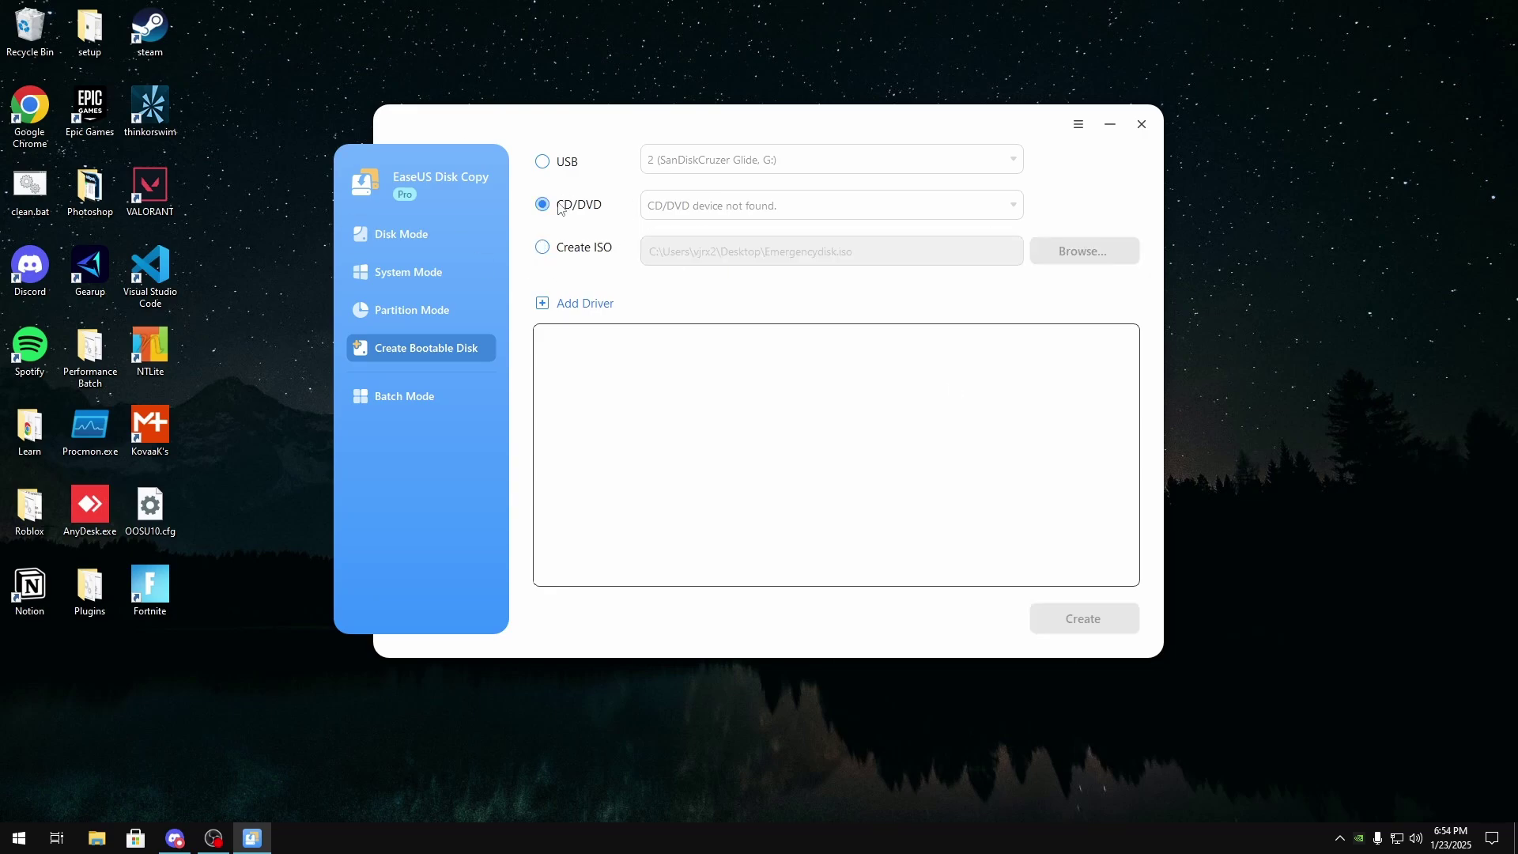
pyautogui.click(569, 170)
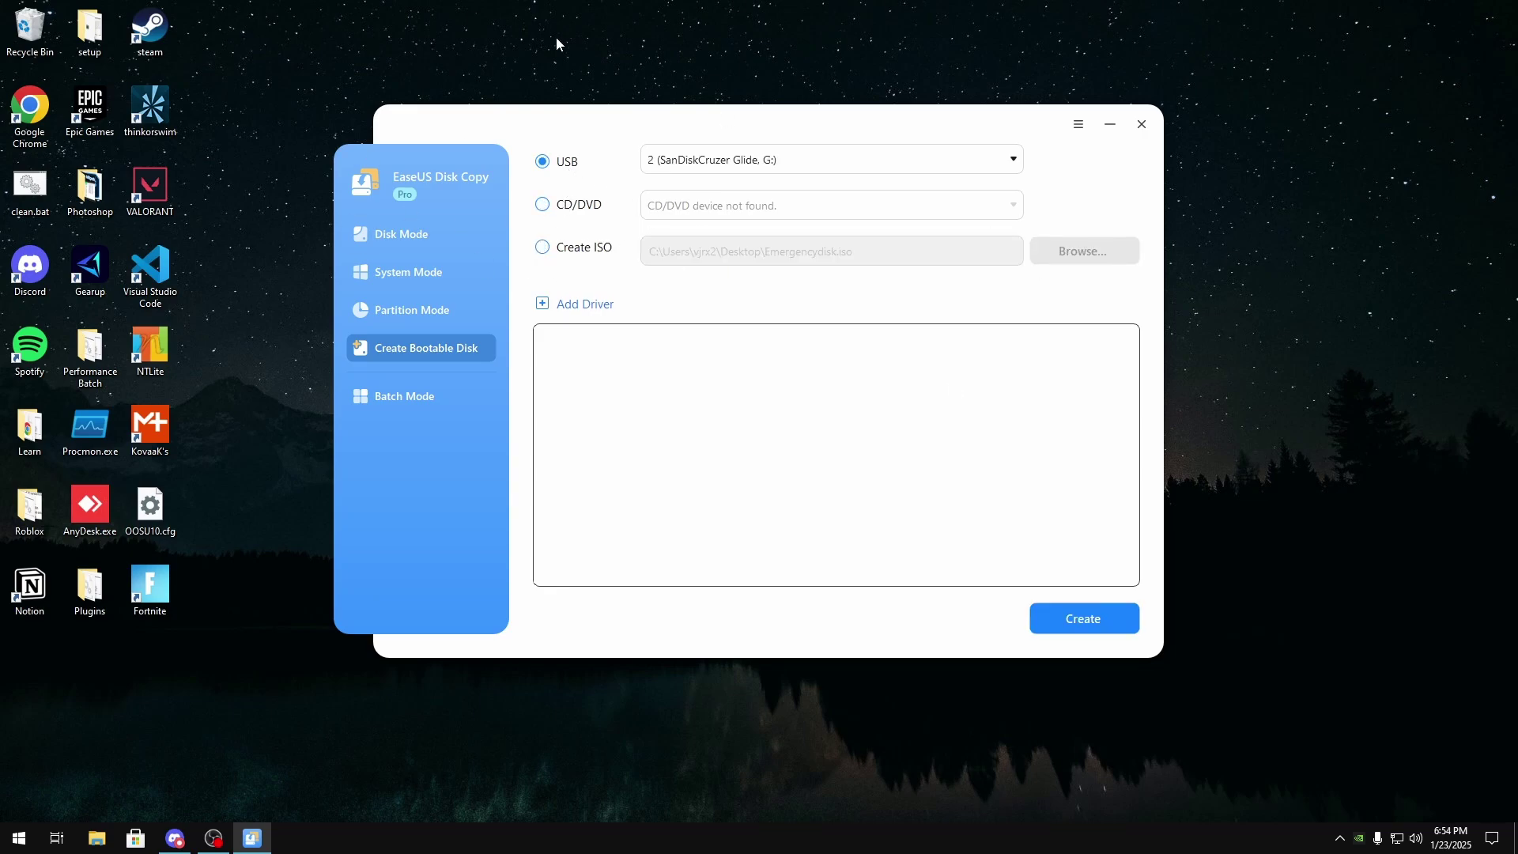
pyautogui.click(728, 162)
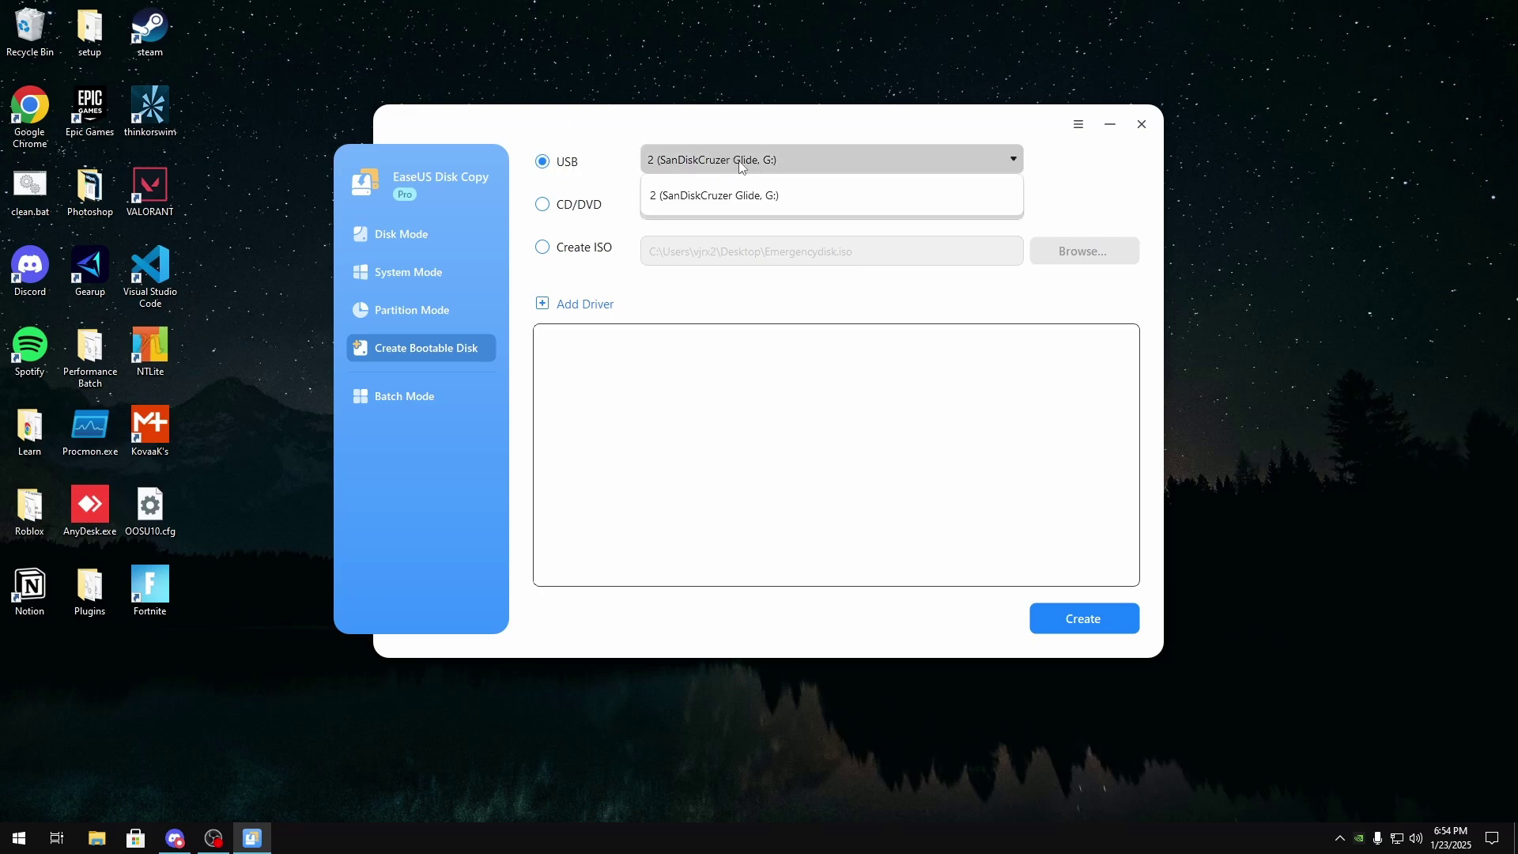
pyautogui.click(735, 198)
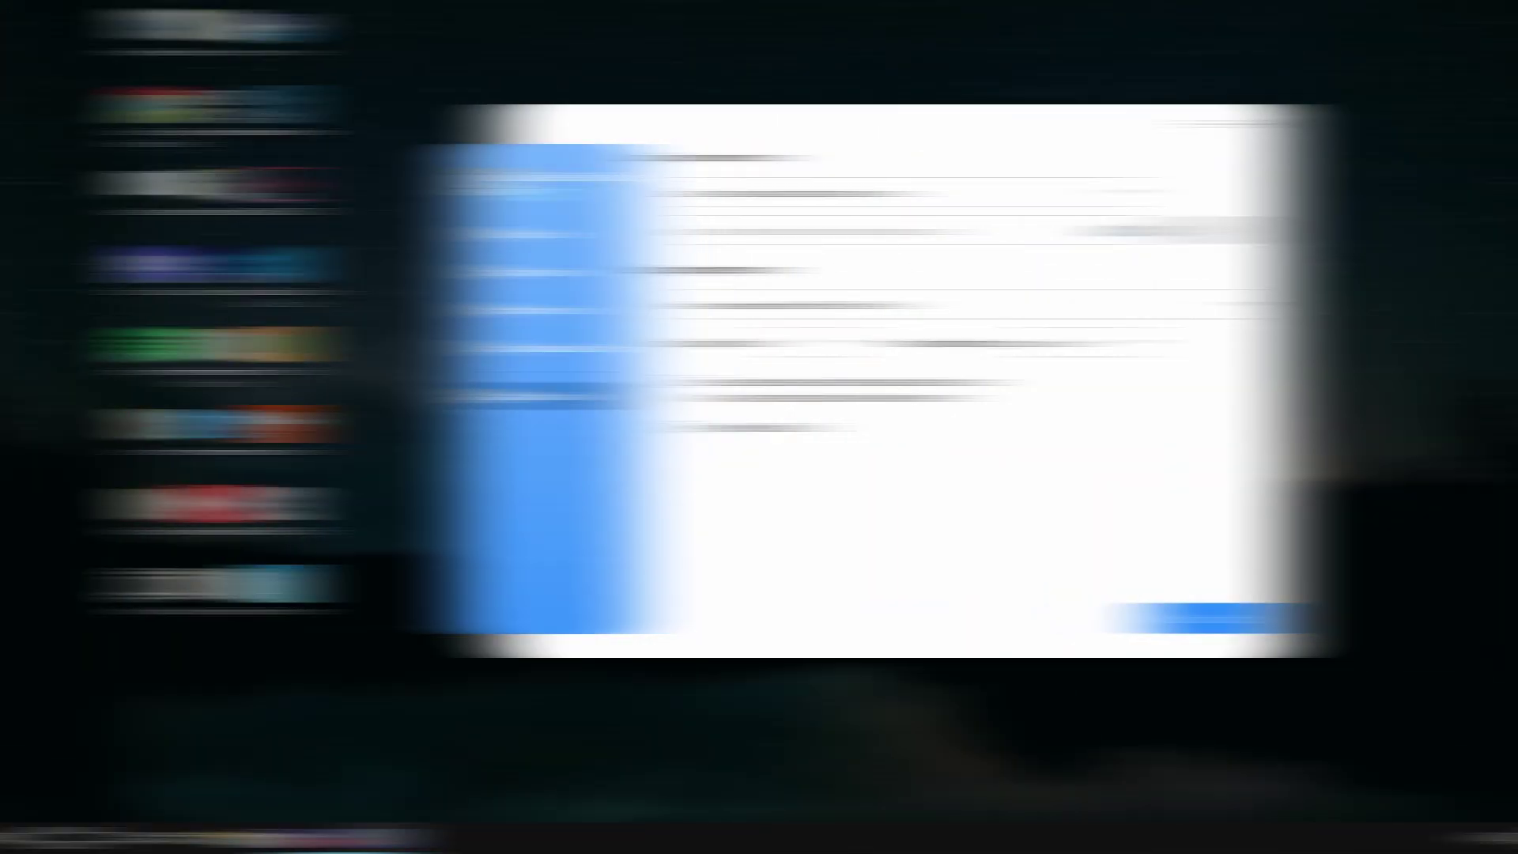
pyautogui.click(434, 398)
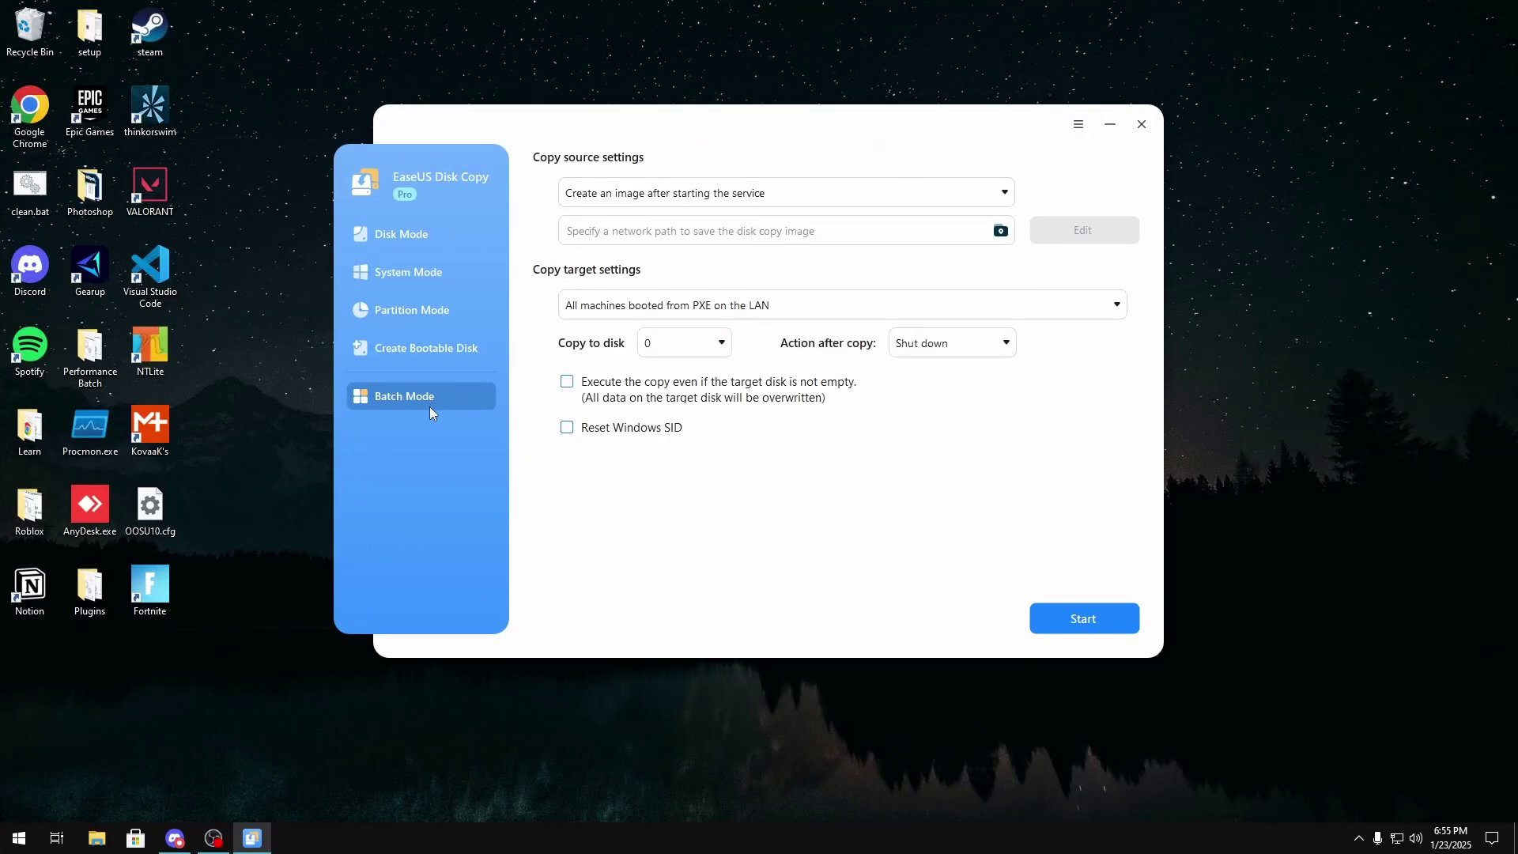